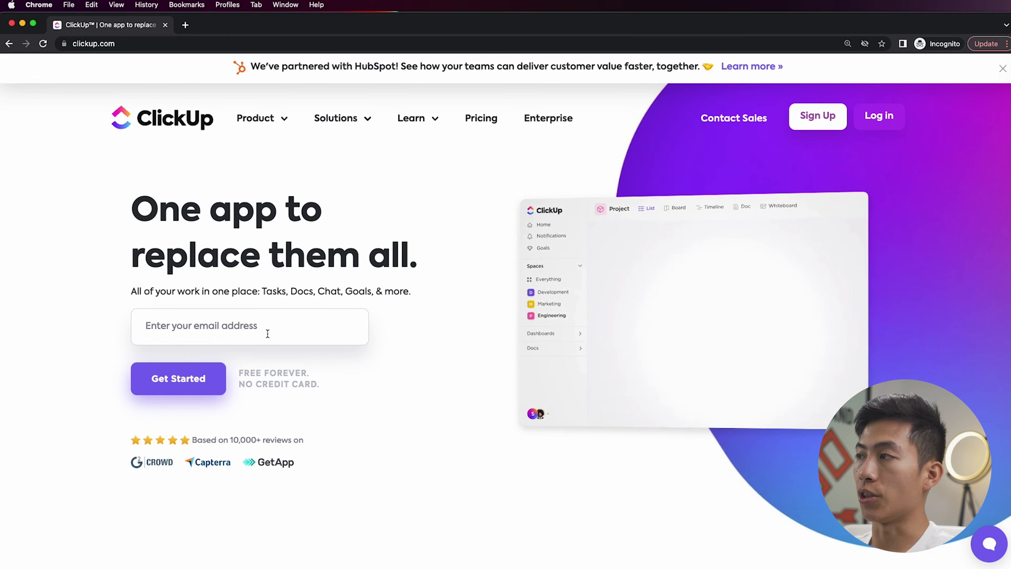
- Start signing up for a free ClickUp account from the clickup.com homepage
left_click(188, 391)
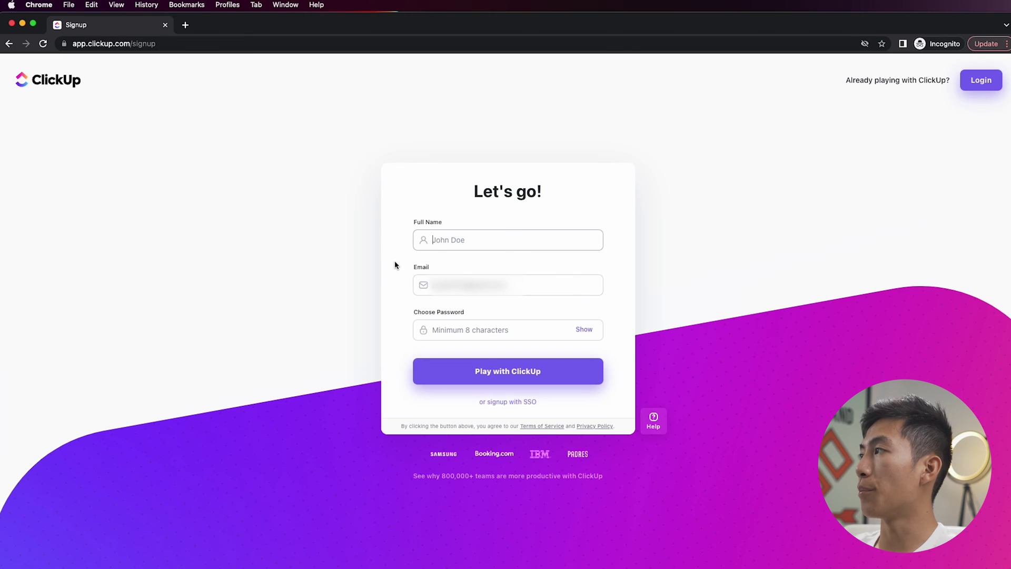
- Enter the full name and a password on the signup form and create the account
left_click(468, 240)
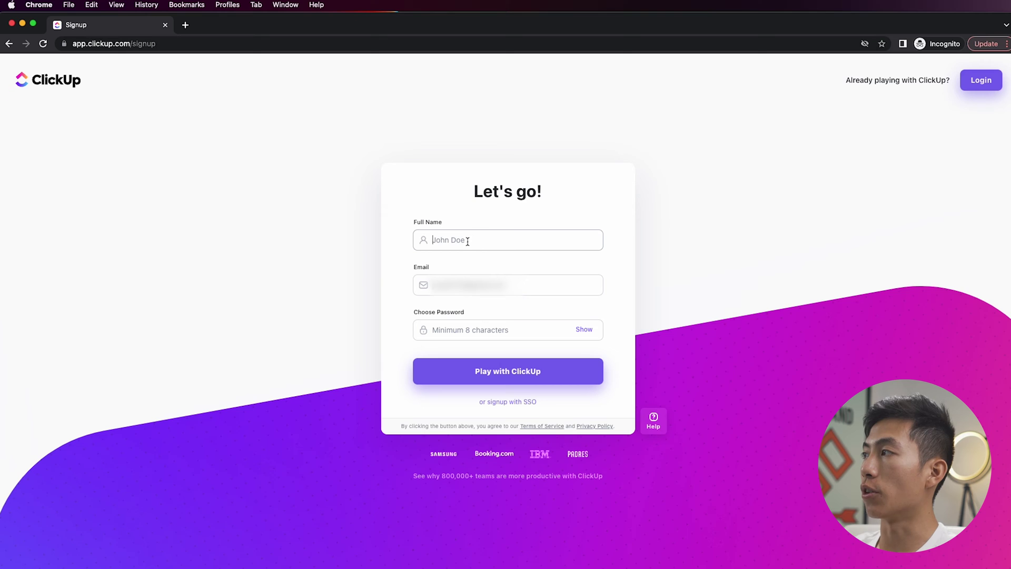
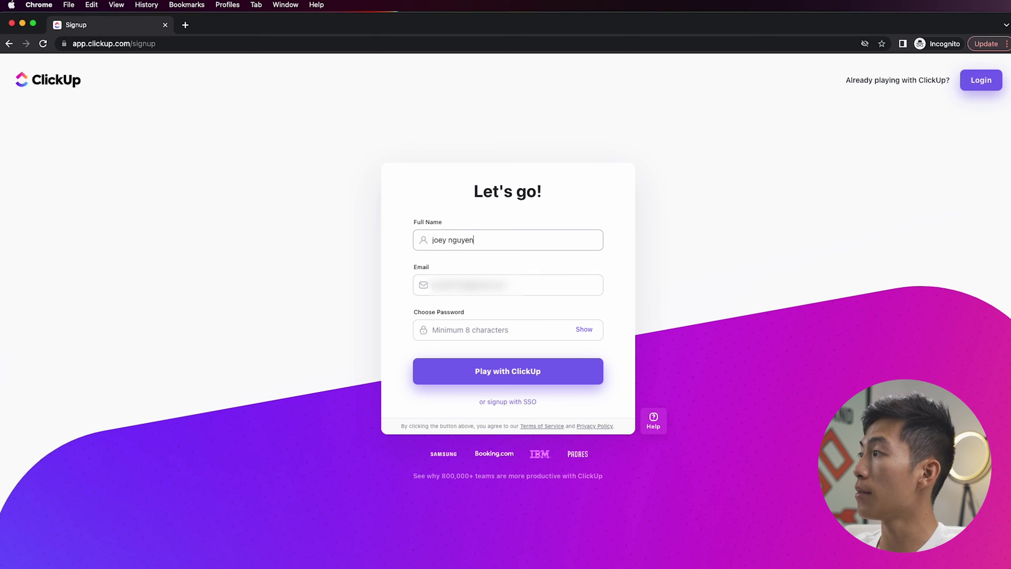
left_click(451, 335)
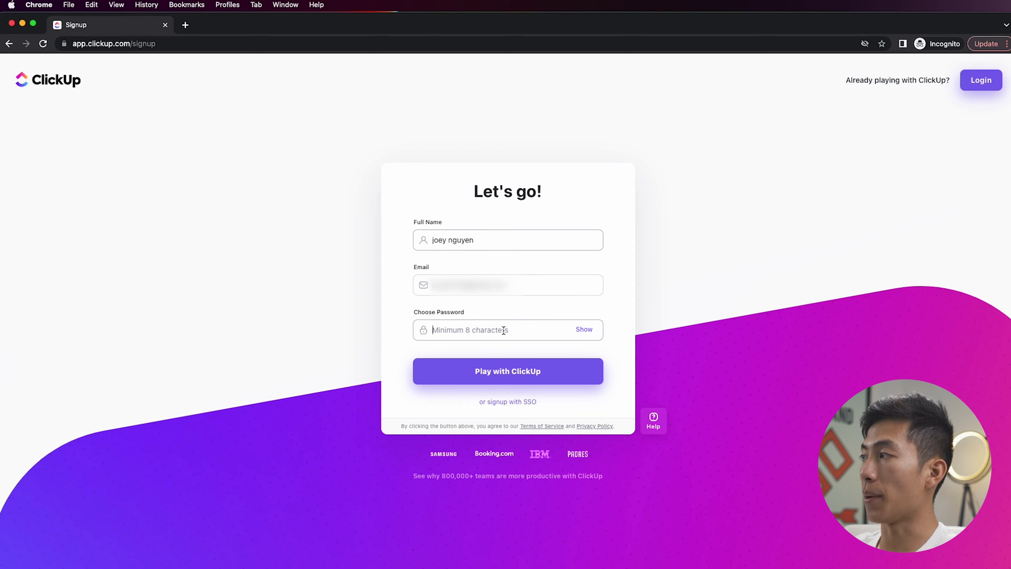
type("••")
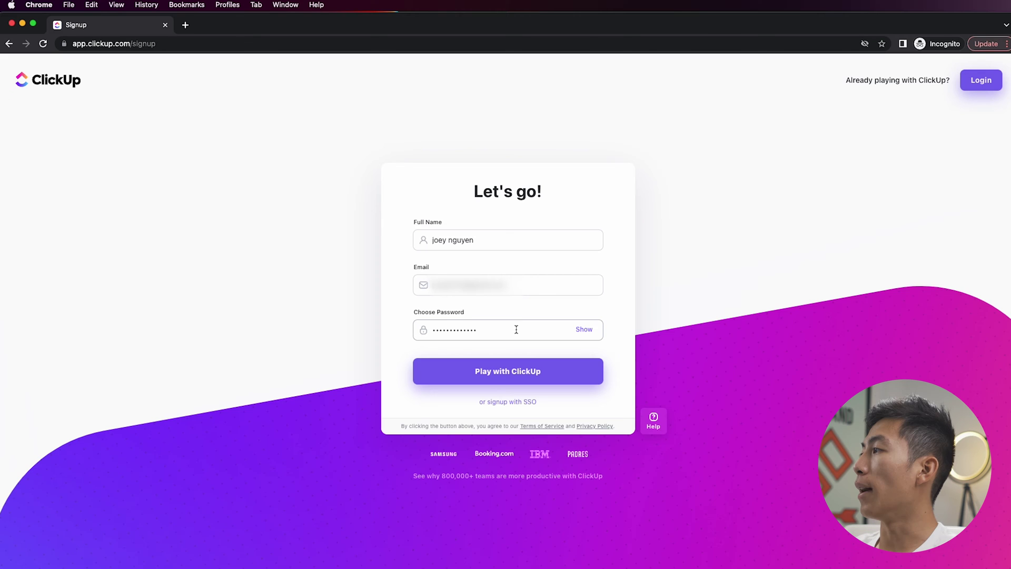
left_click(504, 383)
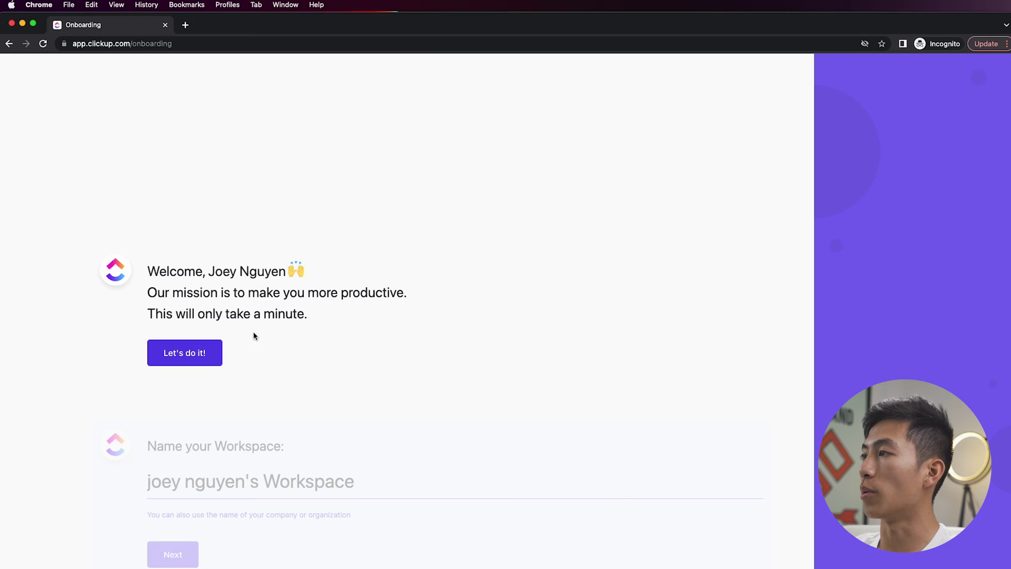
- Keep the default workspace name and avatar, choose the teal theme, and give team size 2-5
left_click(200, 354)
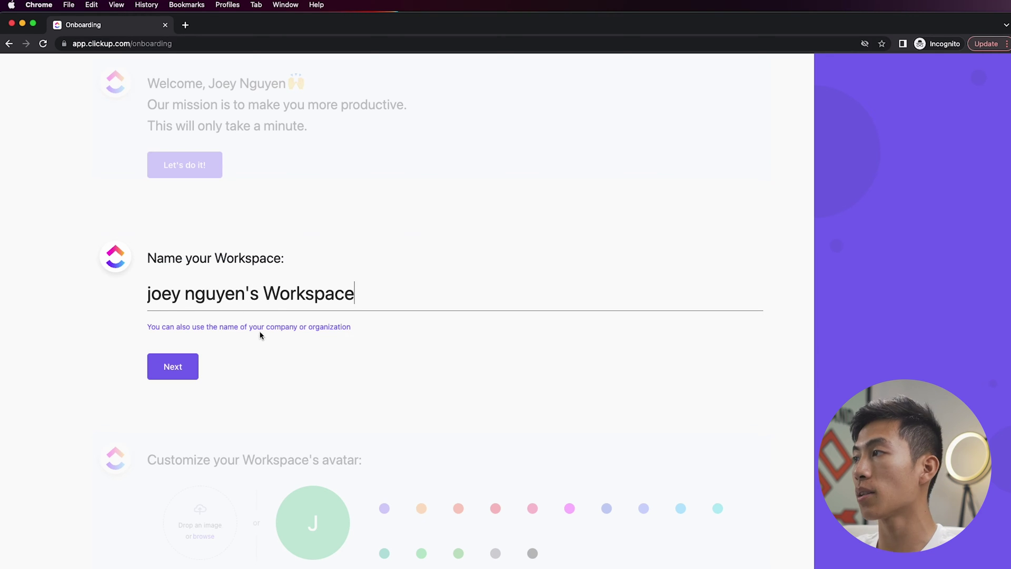
left_click(179, 365)
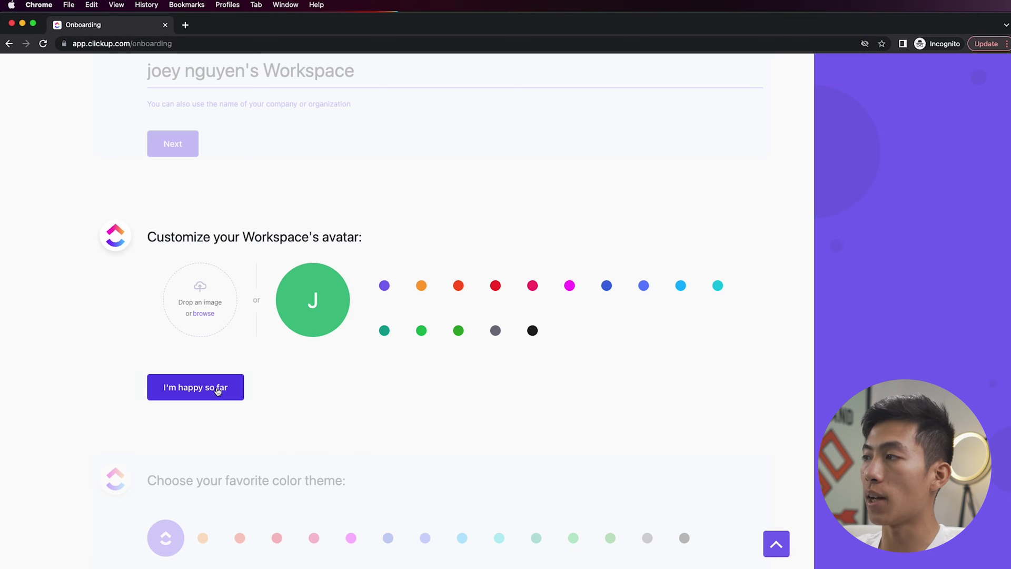
left_click(213, 390)
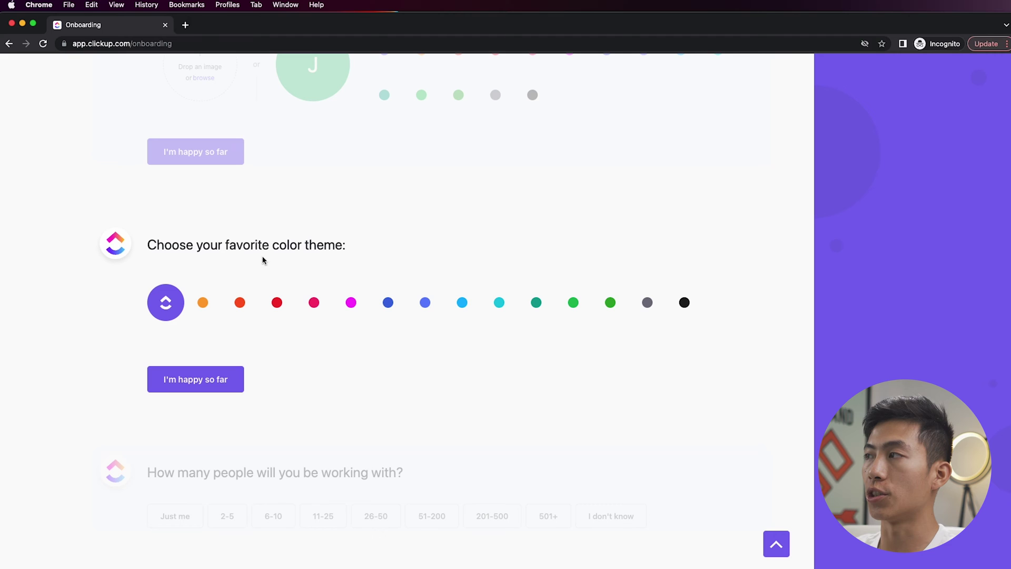
left_click(536, 305)
left_click(210, 377)
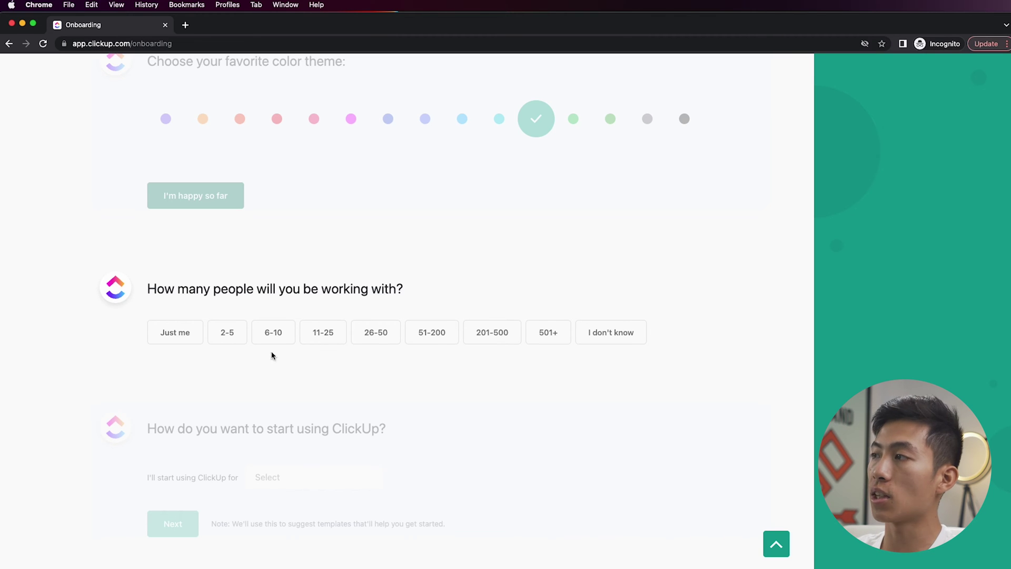
left_click(228, 341)
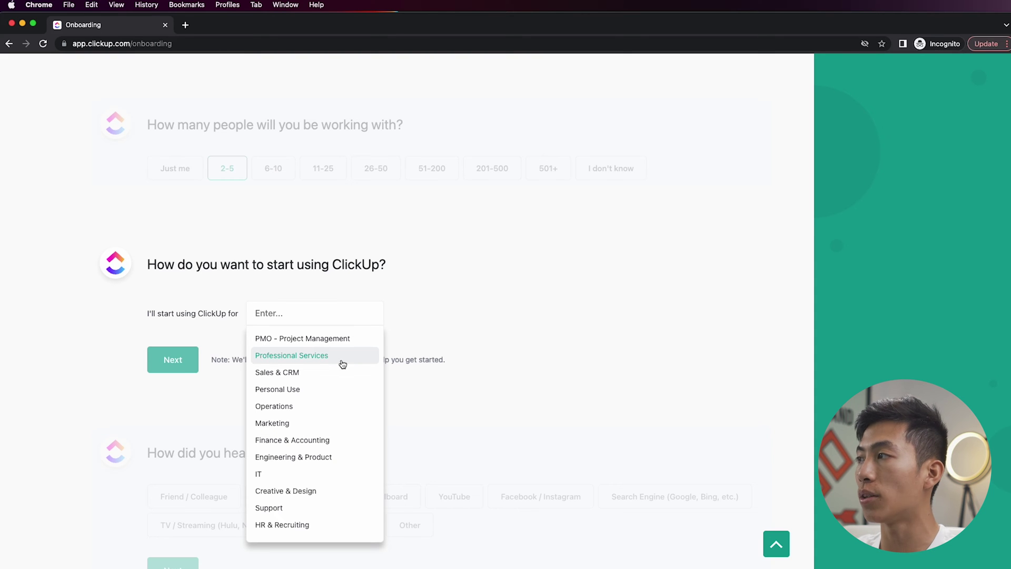
- Answer PMO - Project Management as the intended use and Search Engine as the discovery source
left_click(354, 345)
left_click(173, 359)
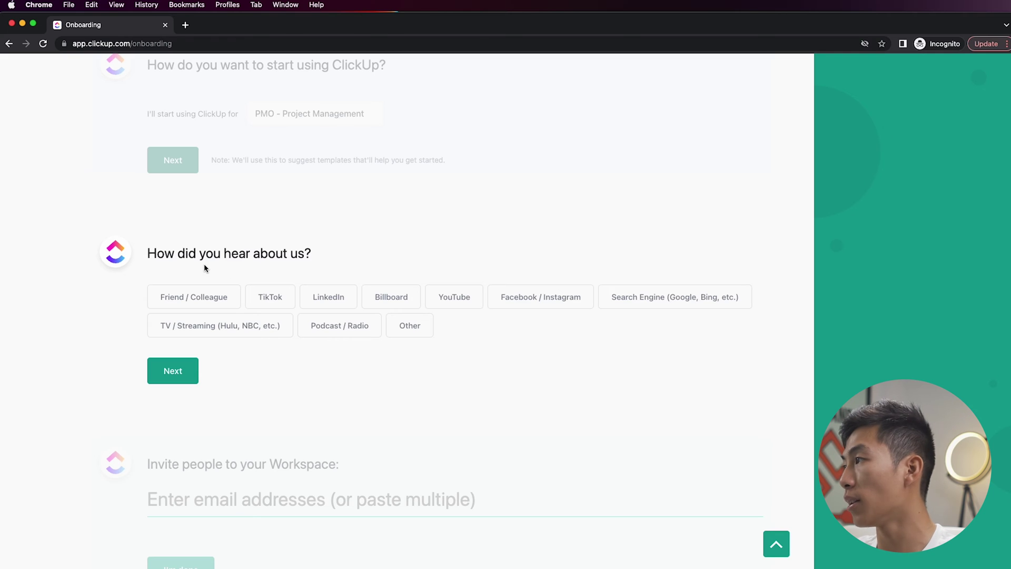
left_click(411, 326)
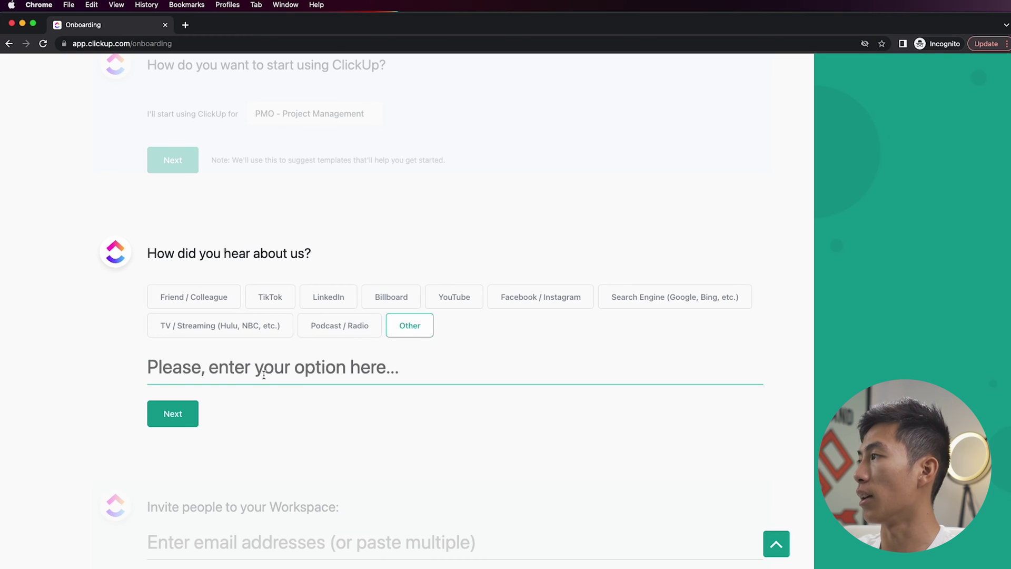
type("internet")
key("alt+BackSpace")
left_click(709, 307)
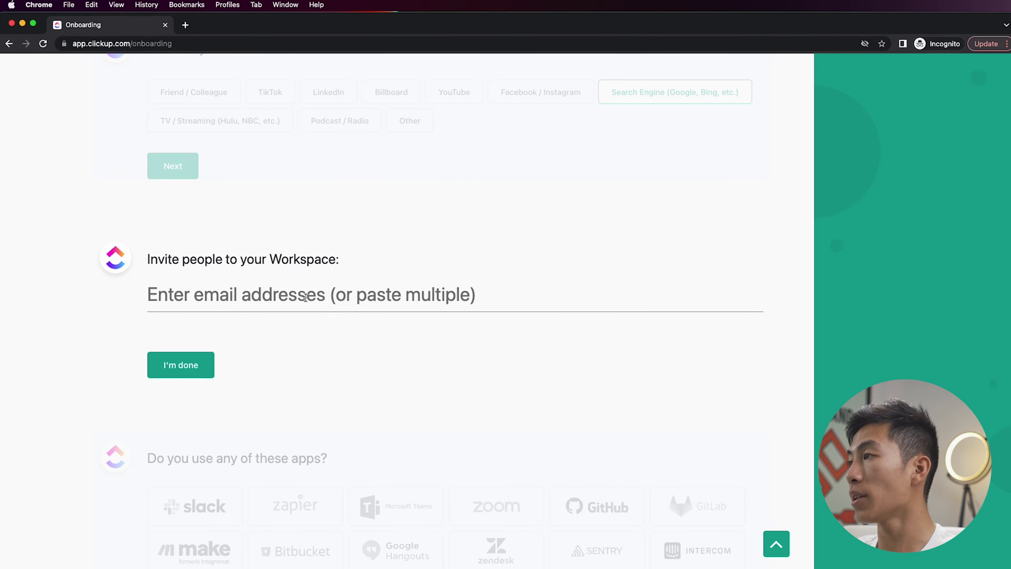
- Skip inviting teammates and decline connecting other apps
left_click(279, 296)
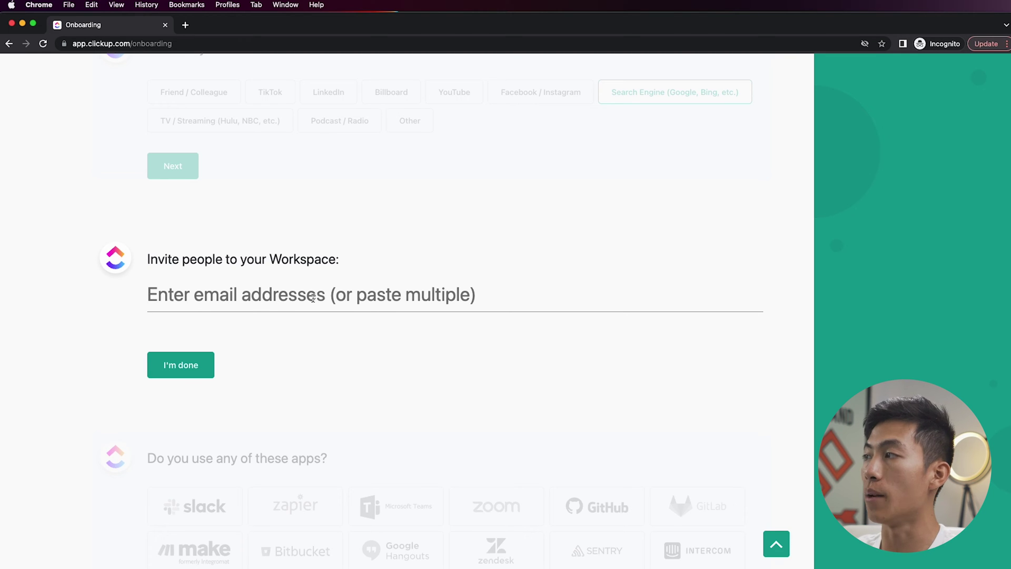
left_click(180, 364)
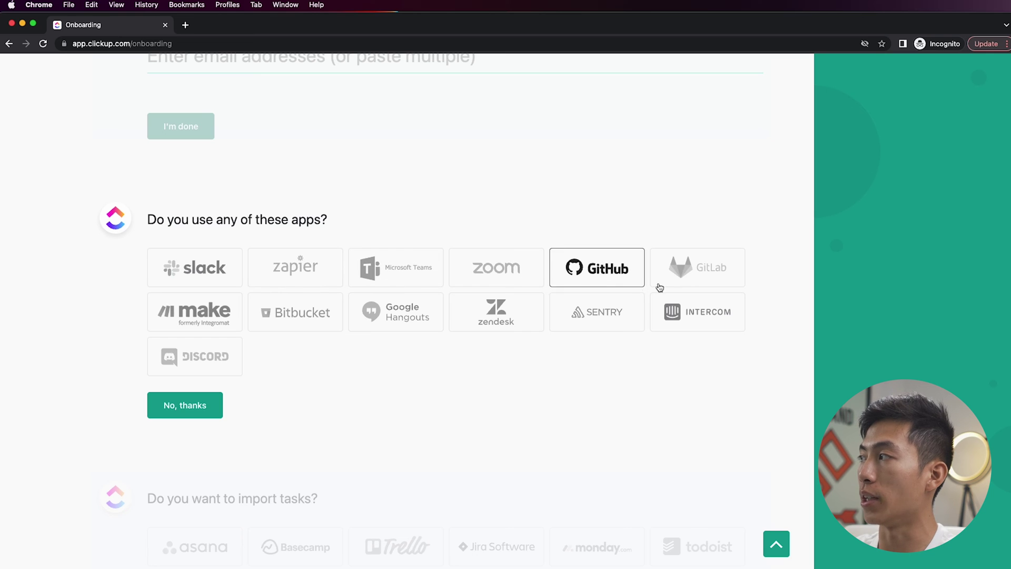
left_click(200, 410)
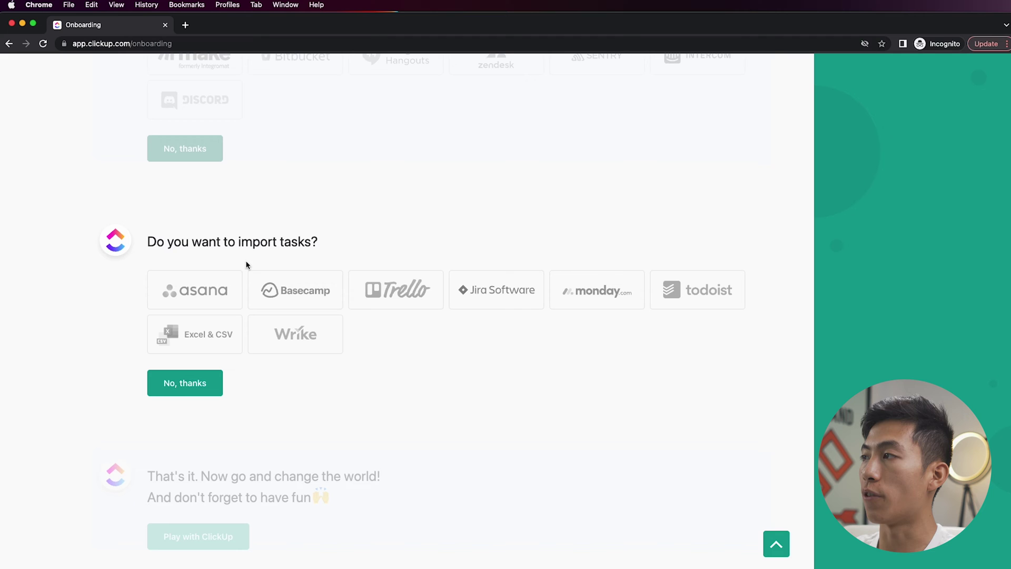
- Skip task import, enter the workspace with the Simple setup, and begin a new space
left_click(206, 389)
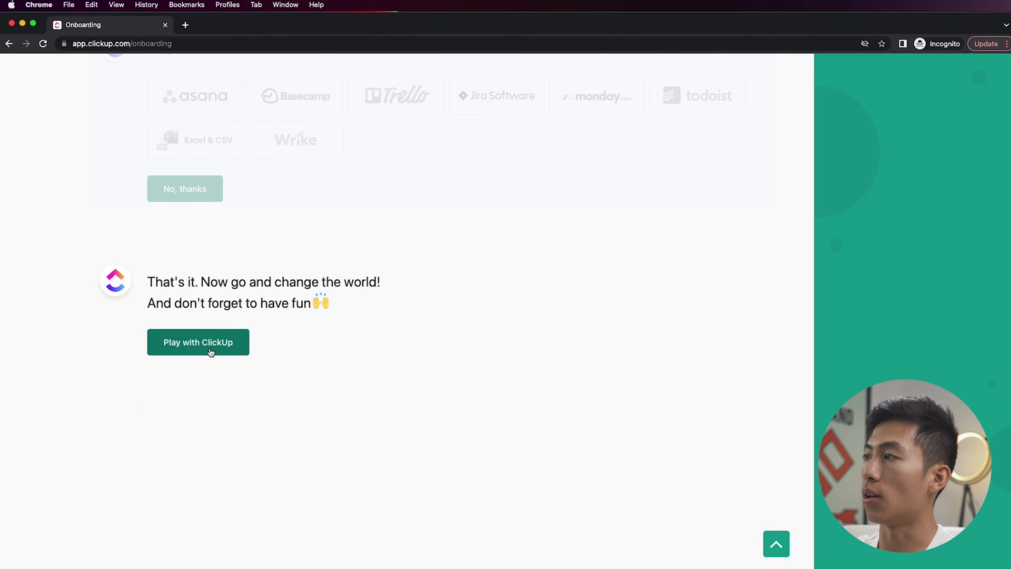
left_click(219, 353)
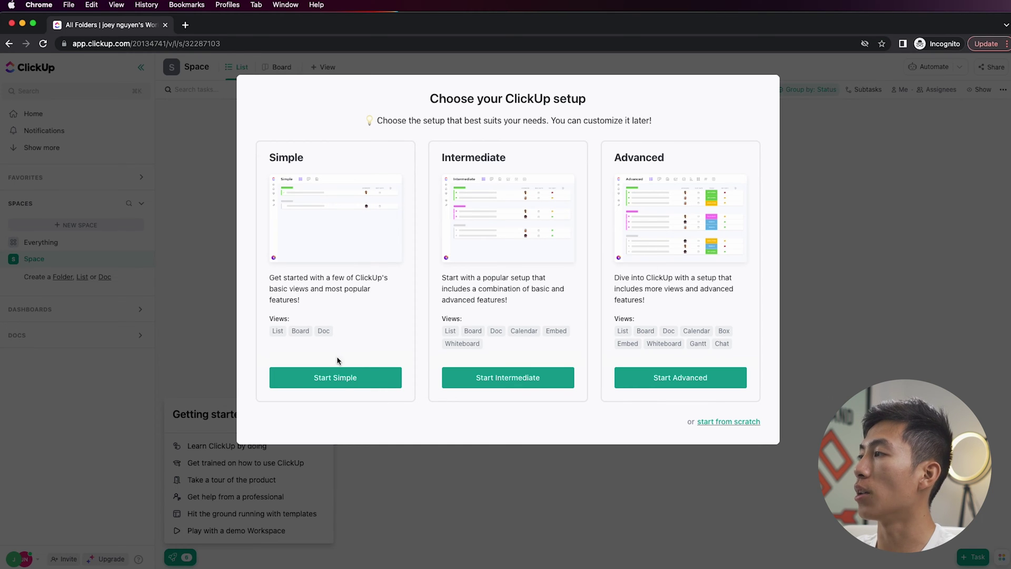
left_click(336, 377)
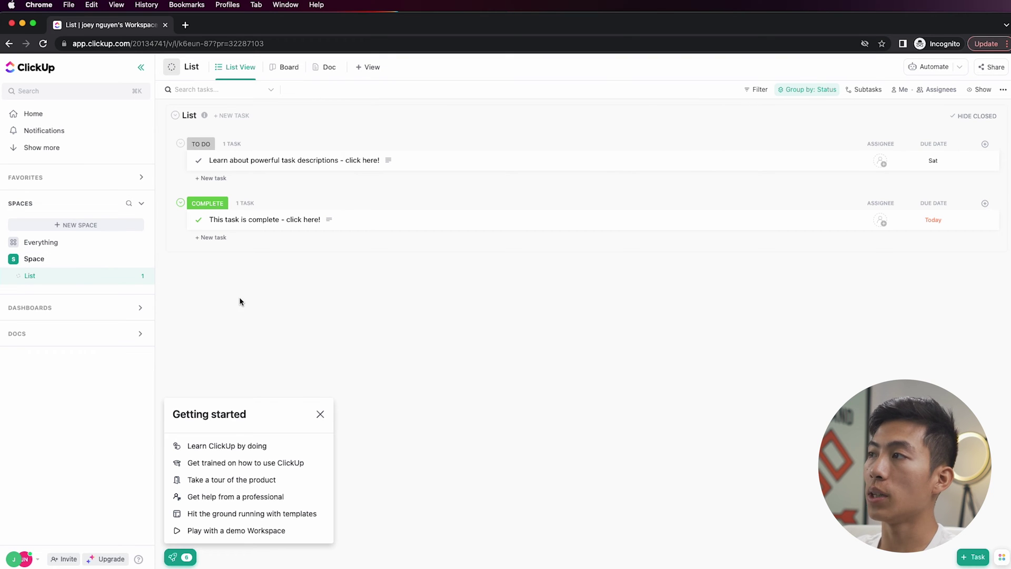
left_click(83, 229)
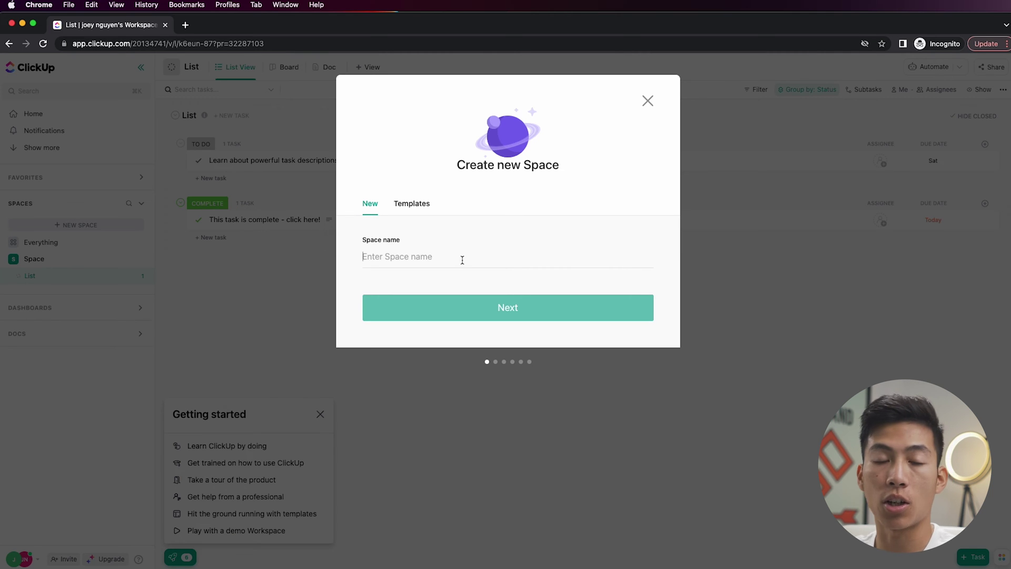
- Name the space 'Team Operations' with a red colour and person icon, shared with the workspace
type("Team")
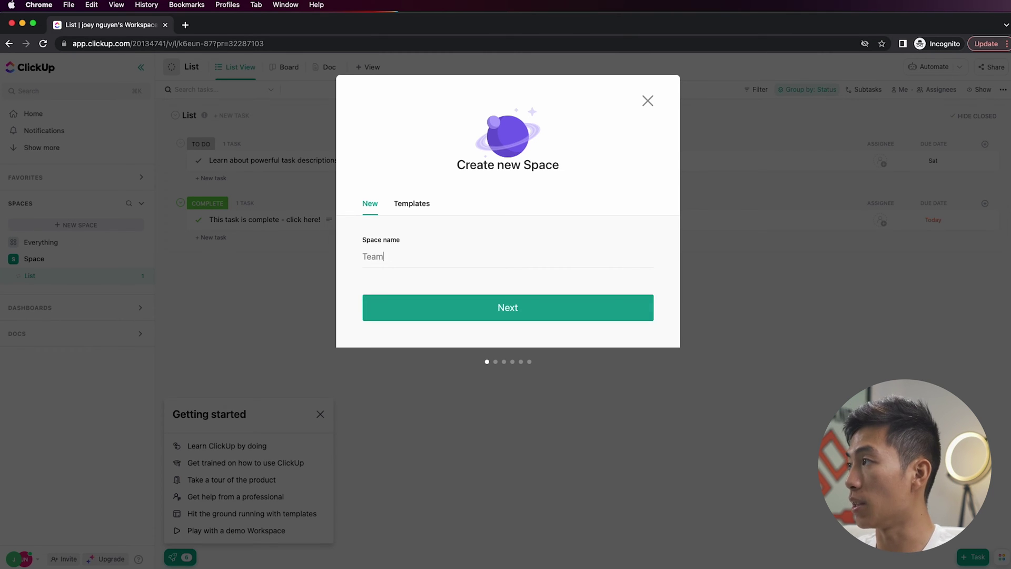
type(" Operations")
left_click(503, 307)
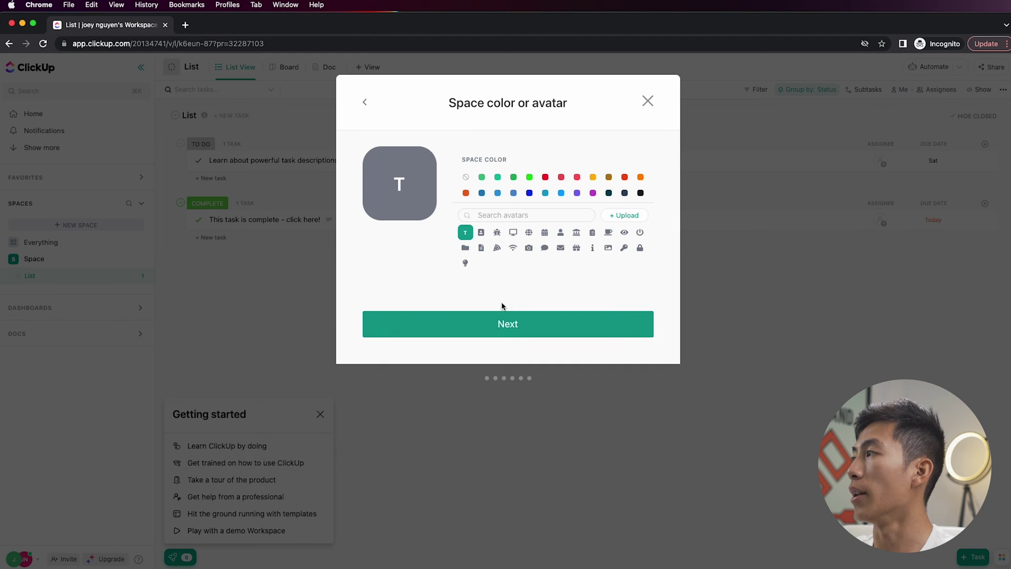
left_click(545, 178)
left_click(561, 234)
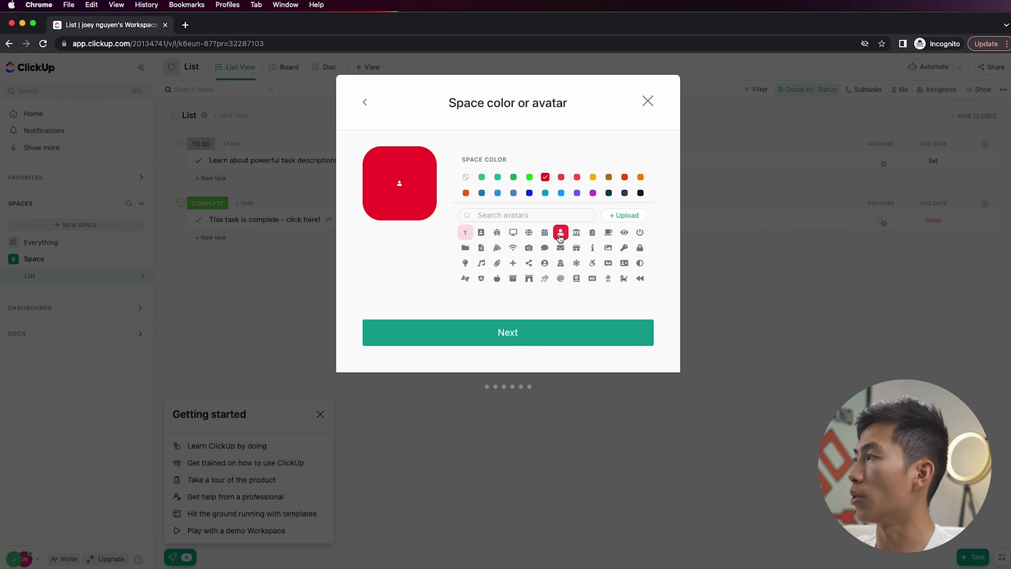
left_click(526, 332)
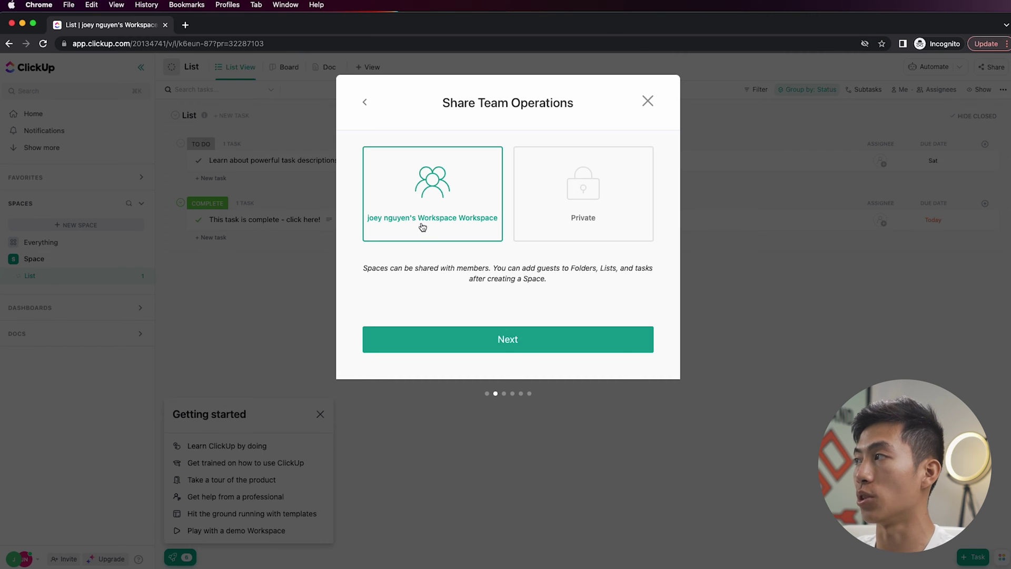
left_click(467, 343)
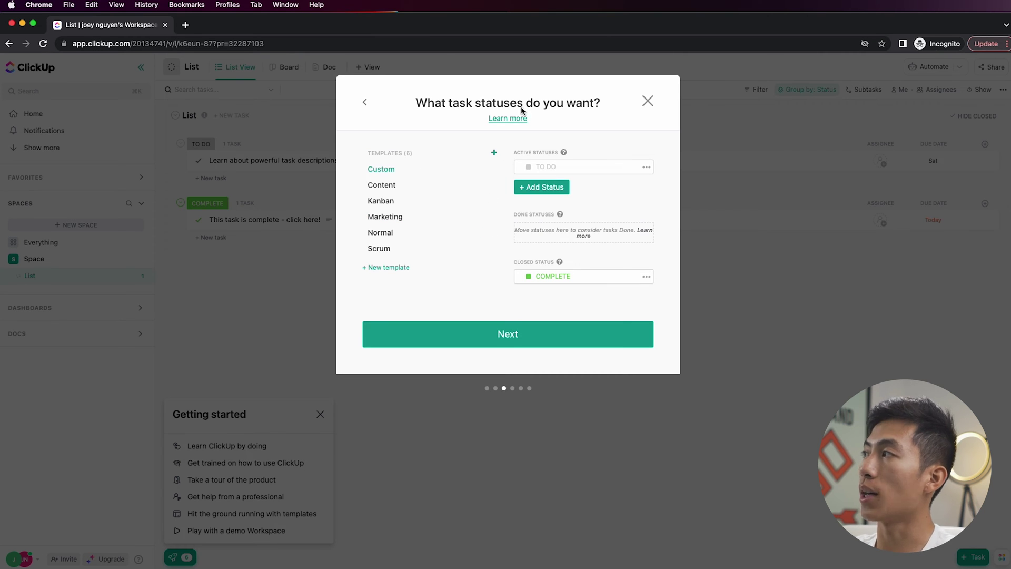
- Add an orange READY FOR REVIEW status and a DONE status placed in the done group
left_click(546, 189)
type("READY FOR REVIEW")
key("Return")
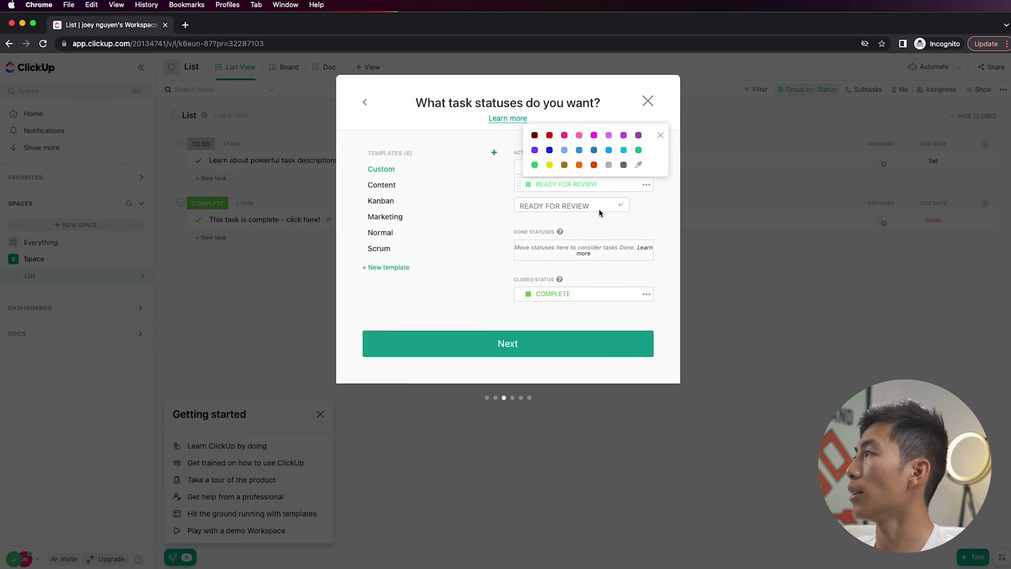
left_click(580, 165)
left_click(546, 206)
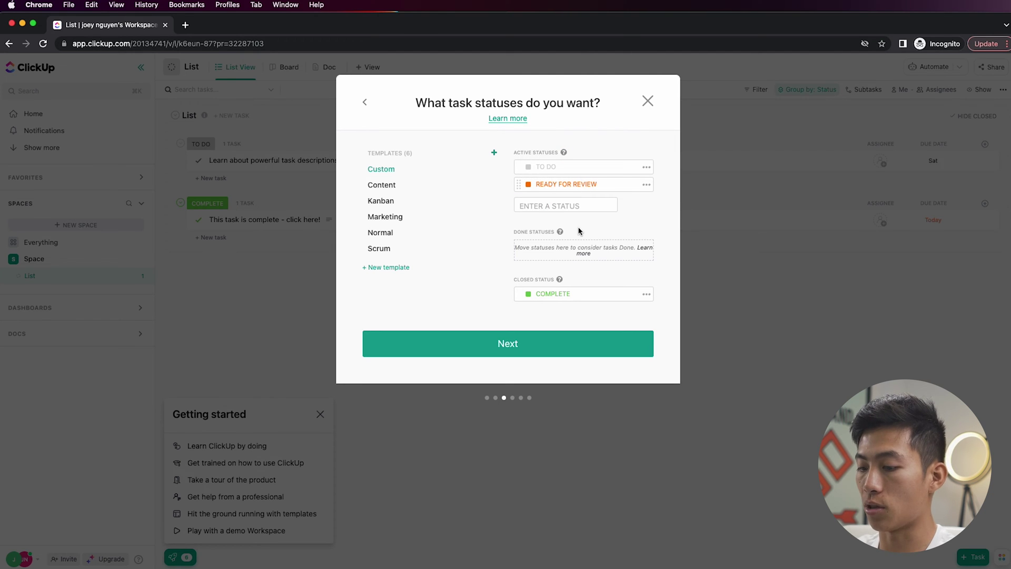
type("DONE")
key("Return")
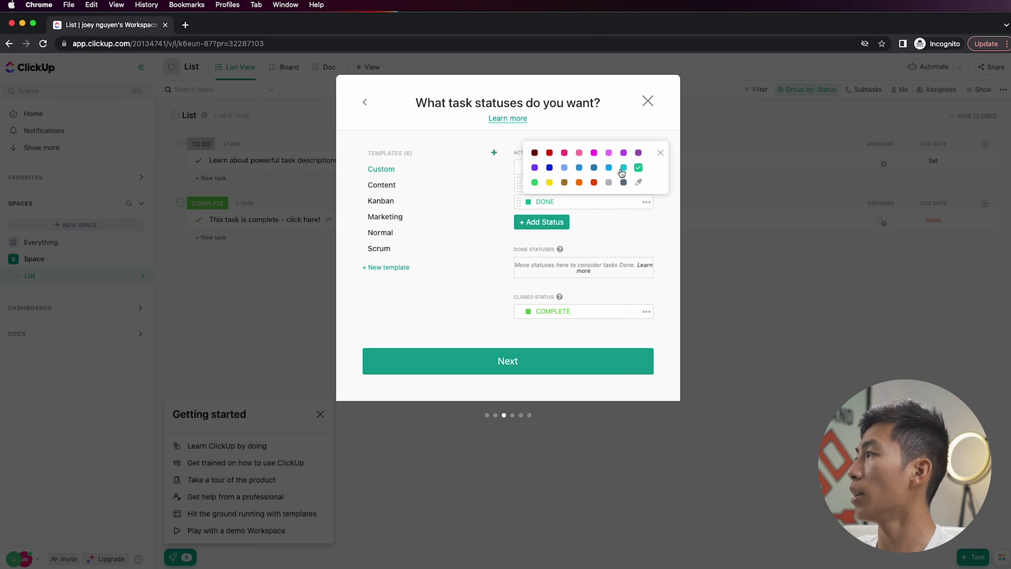
left_click(520, 203)
left_click_drag(519, 203, 519, 266)
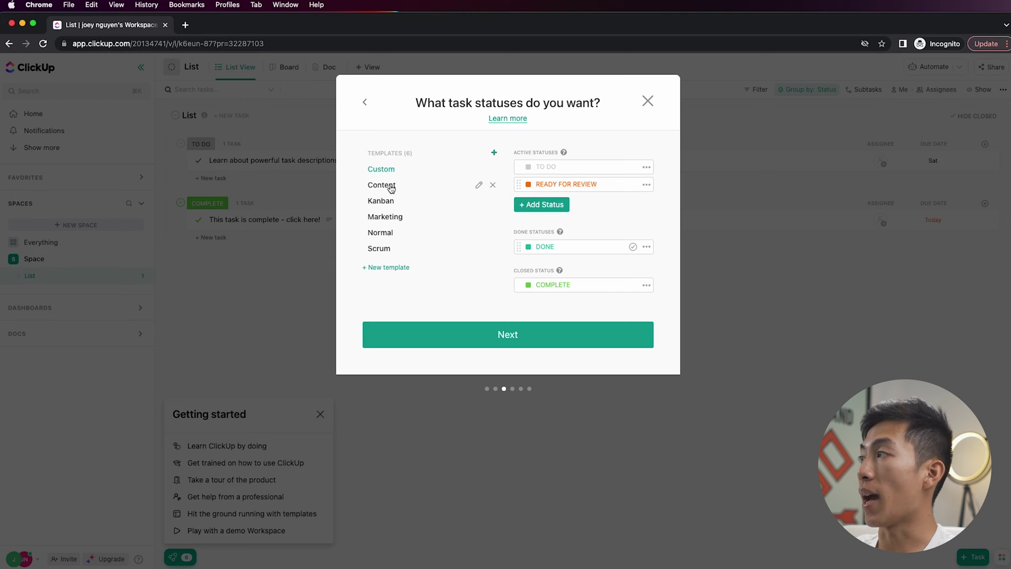
- Preview the Content, Kanban, Marketing, Normal and Scrum templates, then settle on Custom
left_click(391, 187)
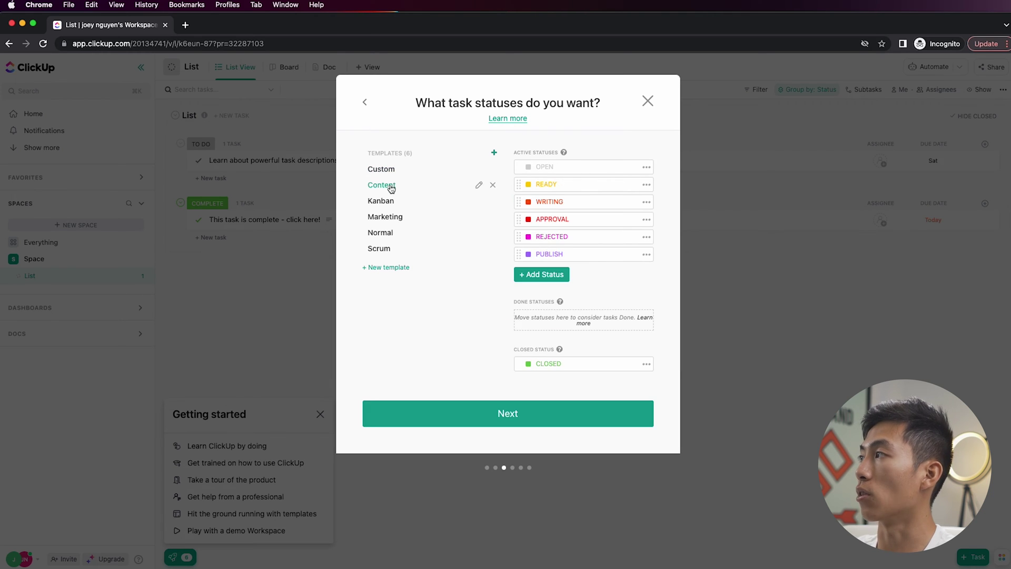
left_click(390, 201)
left_click(399, 218)
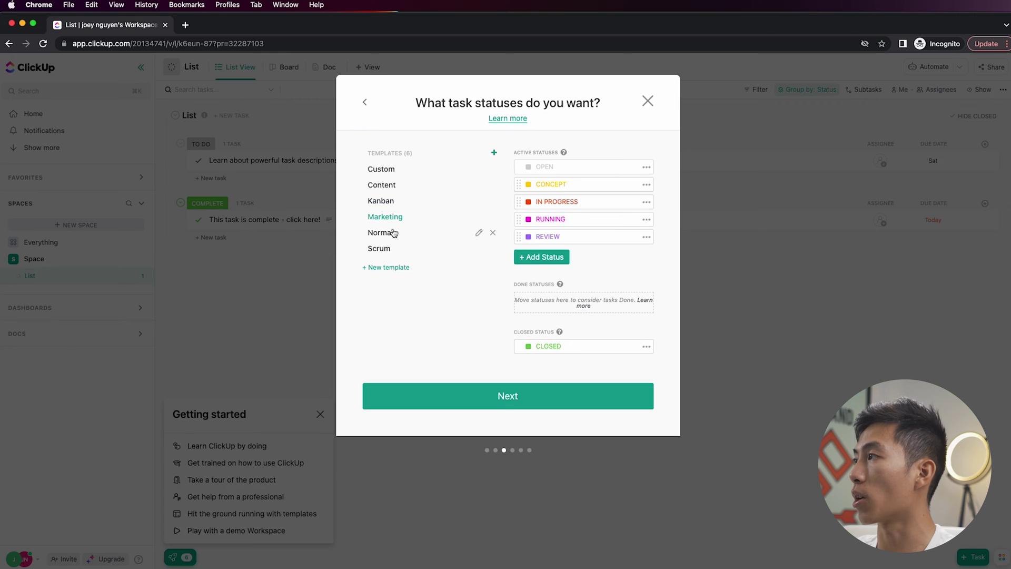
left_click(392, 233)
left_click(392, 252)
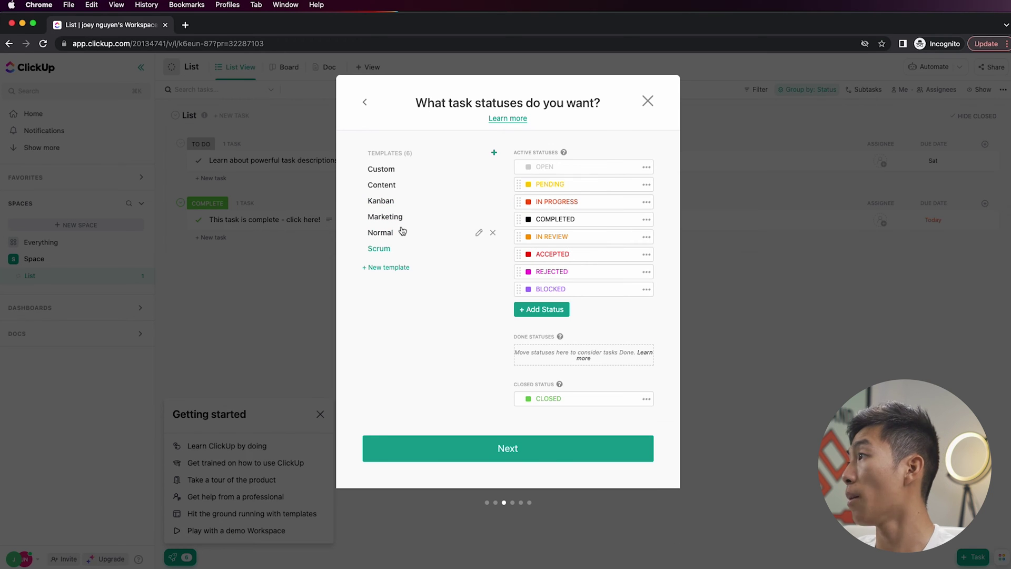
left_click(392, 171)
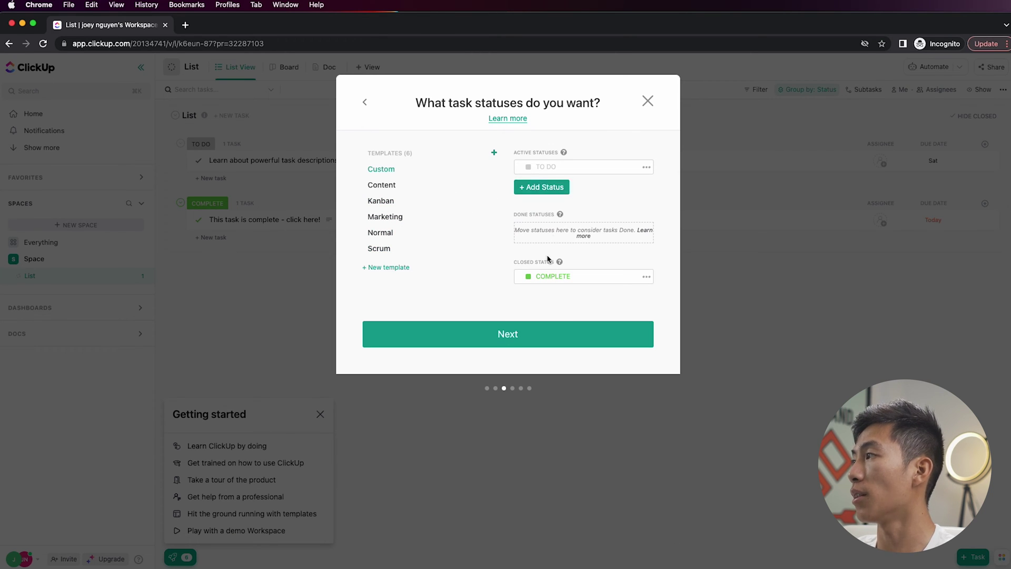
left_click(524, 331)
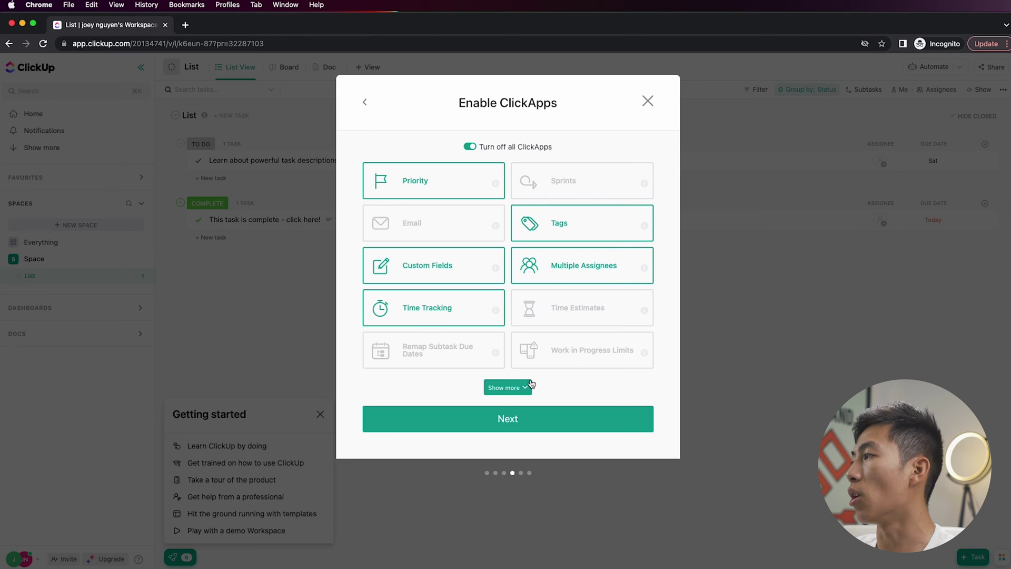
- Accept the default ClickApps and views and create the Team Operations space
left_click(546, 426)
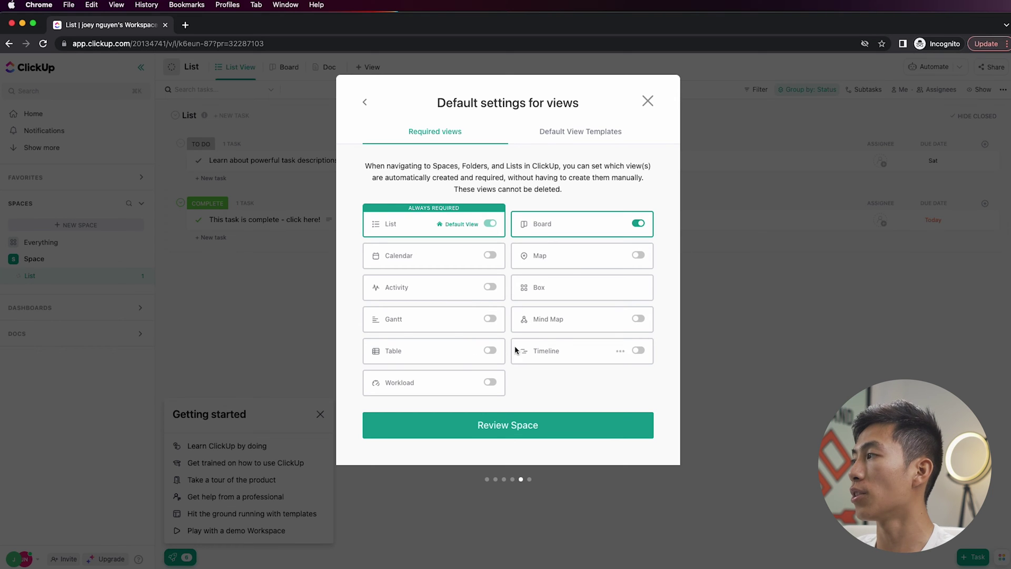
left_click(563, 432)
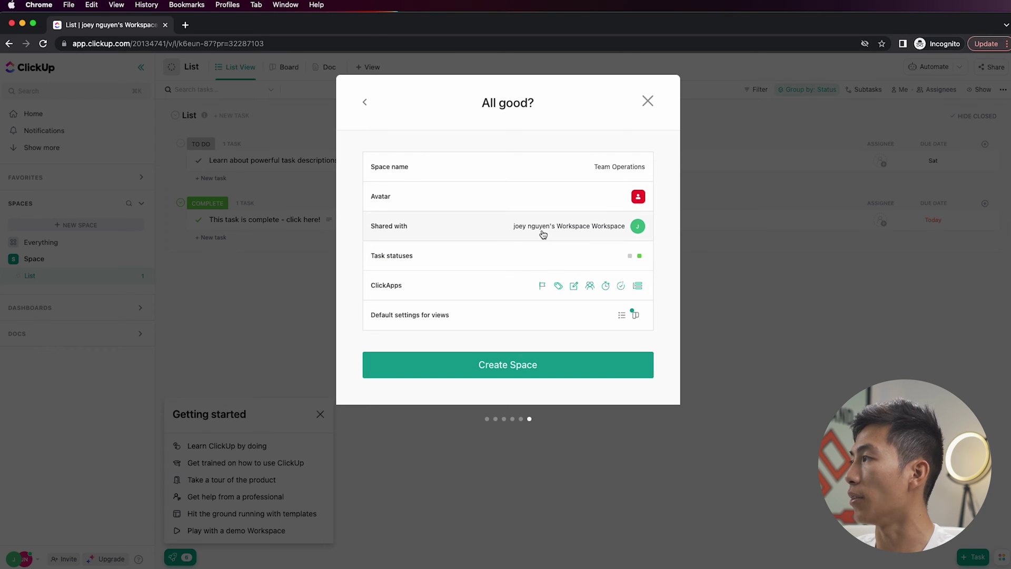
left_click(564, 366)
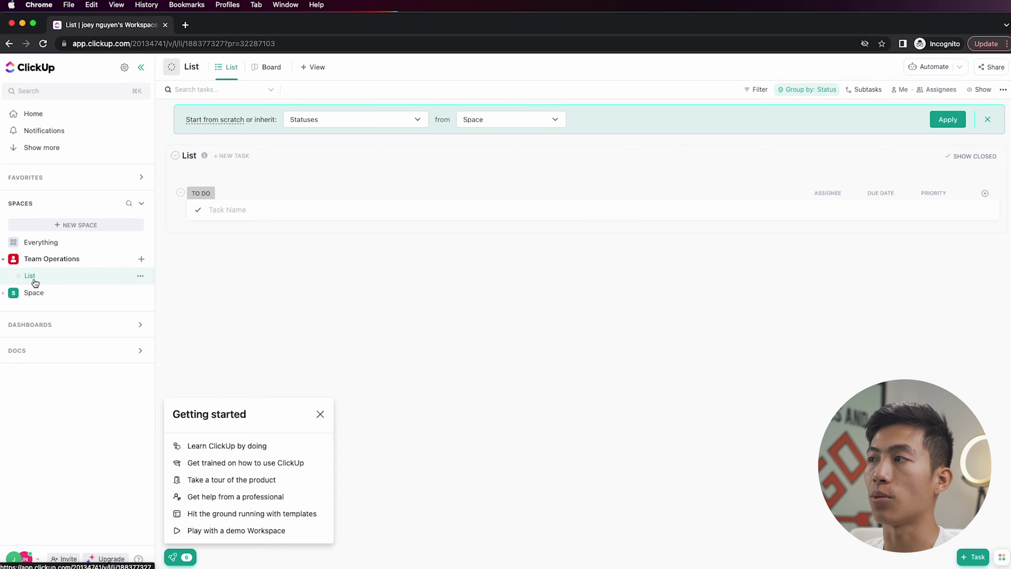
- Rename the list to 'Weekly Goals' and close the Getting started panel
left_click(192, 161)
left_click(208, 198)
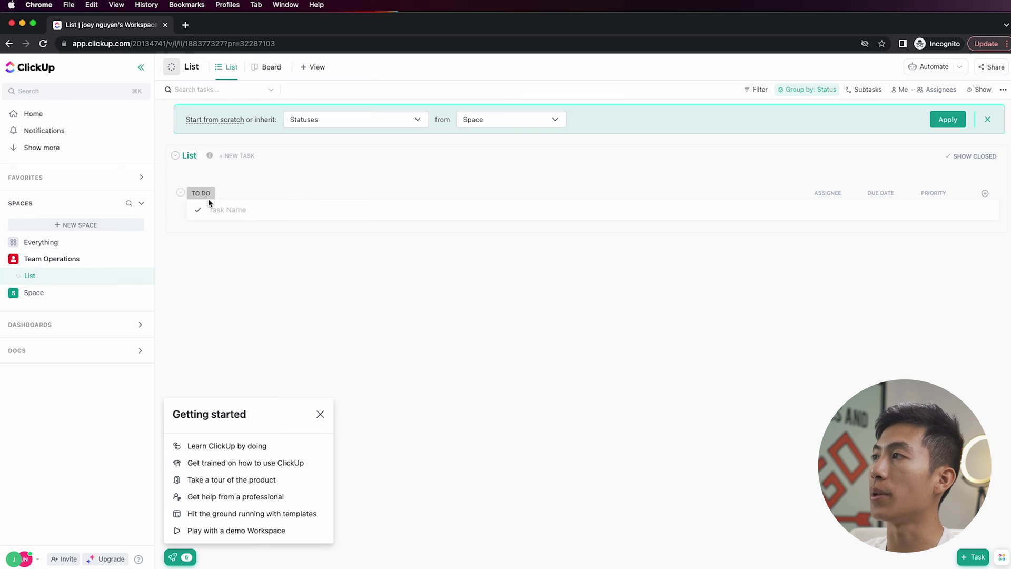
key("BackSpace")
type("Weekly Goals")
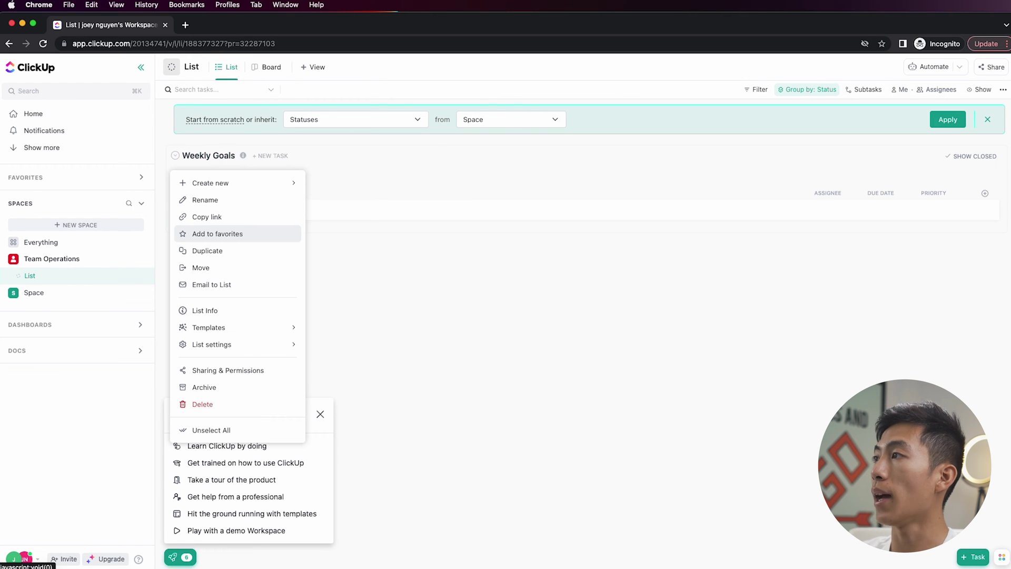
key("Return")
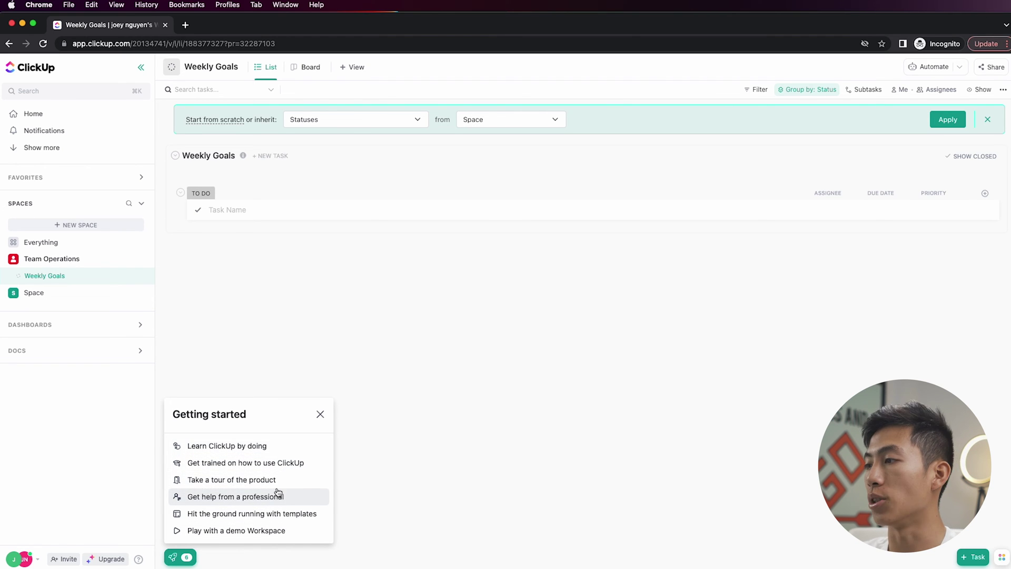
left_click(319, 414)
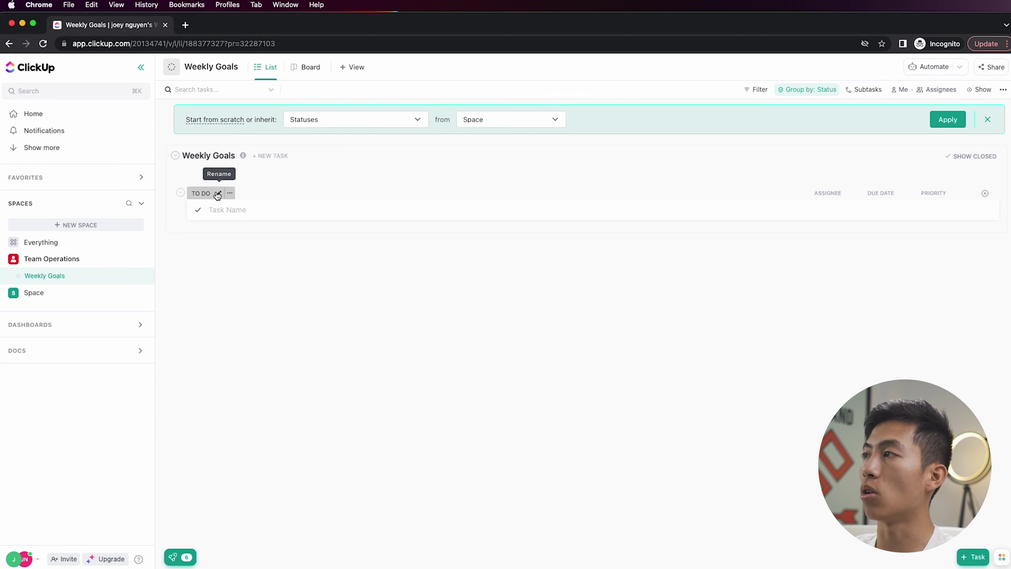
- Rename the TO DO status to WEEK 1 for this list only
left_click(219, 193)
type("WEEK 1")
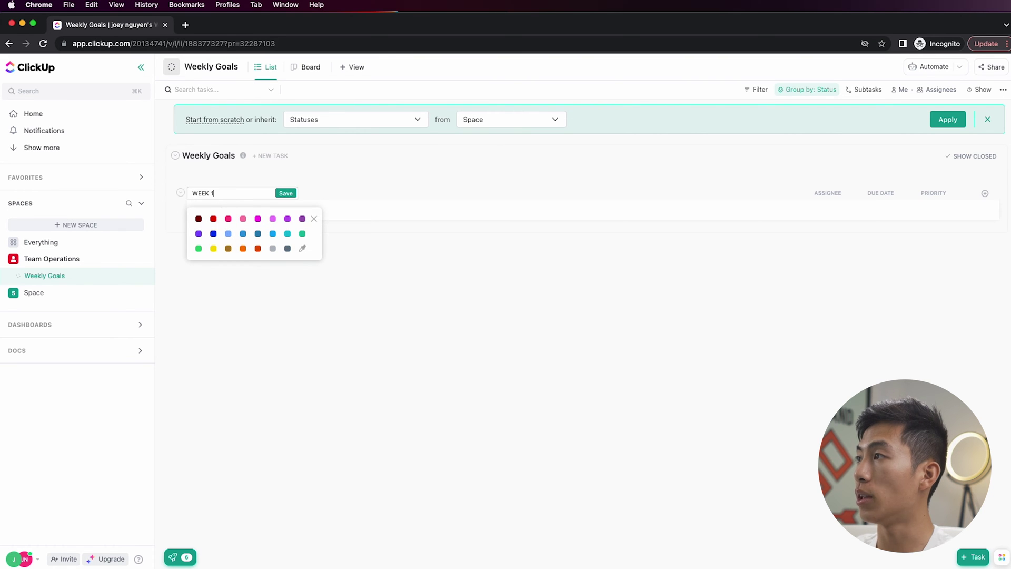
key("Return")
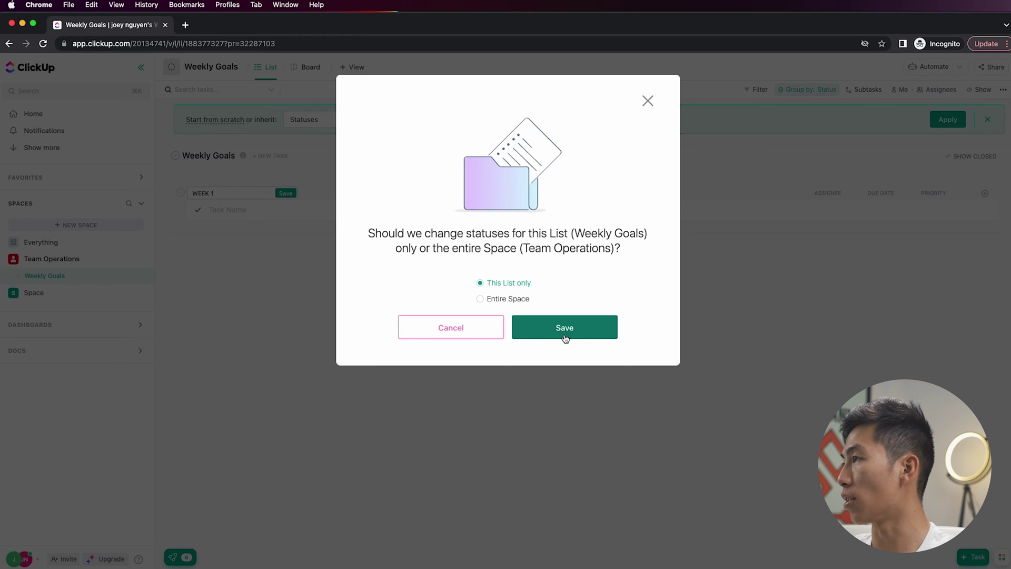
left_click(540, 334)
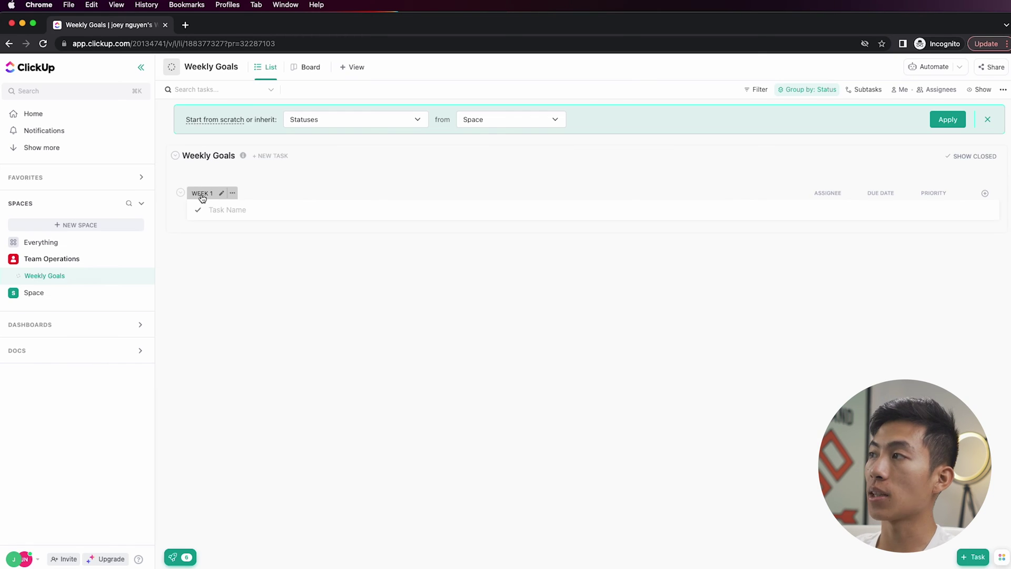
- Add the task 'post 3 youtube videos' under WEEK 1
left_click(246, 213)
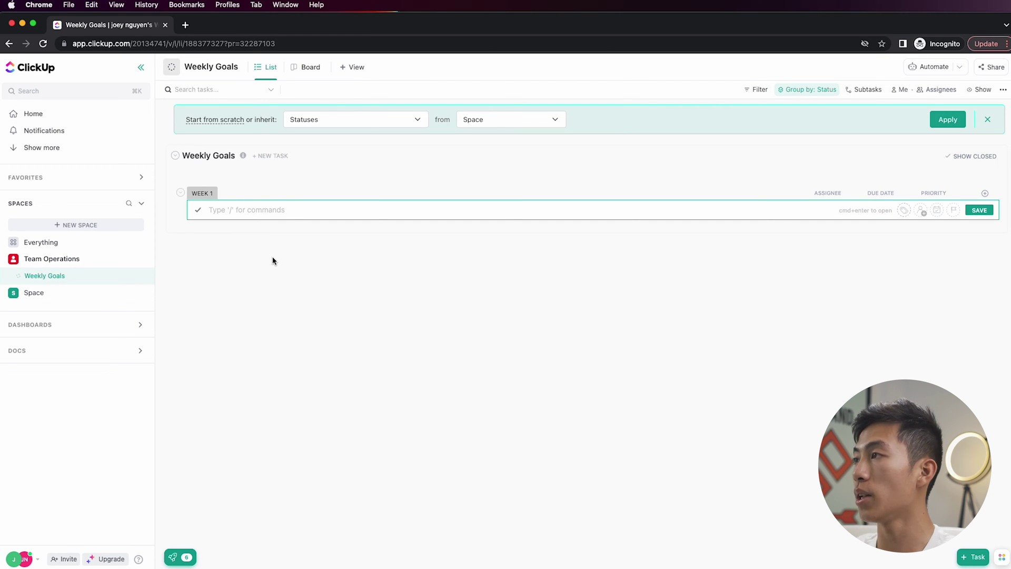
type("post 3 youtube videos")
key("Return")
key("Escape")
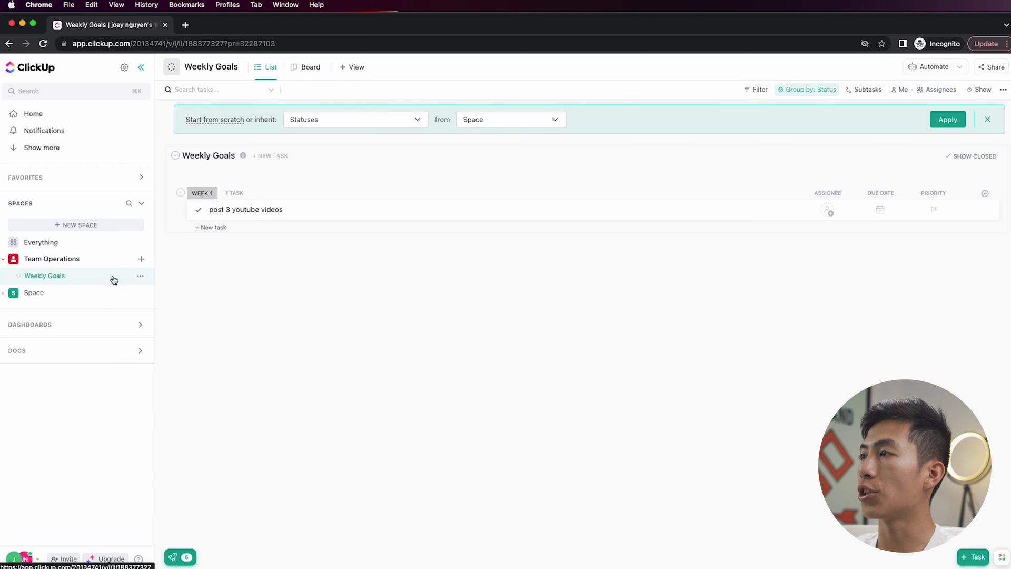
left_click(140, 276)
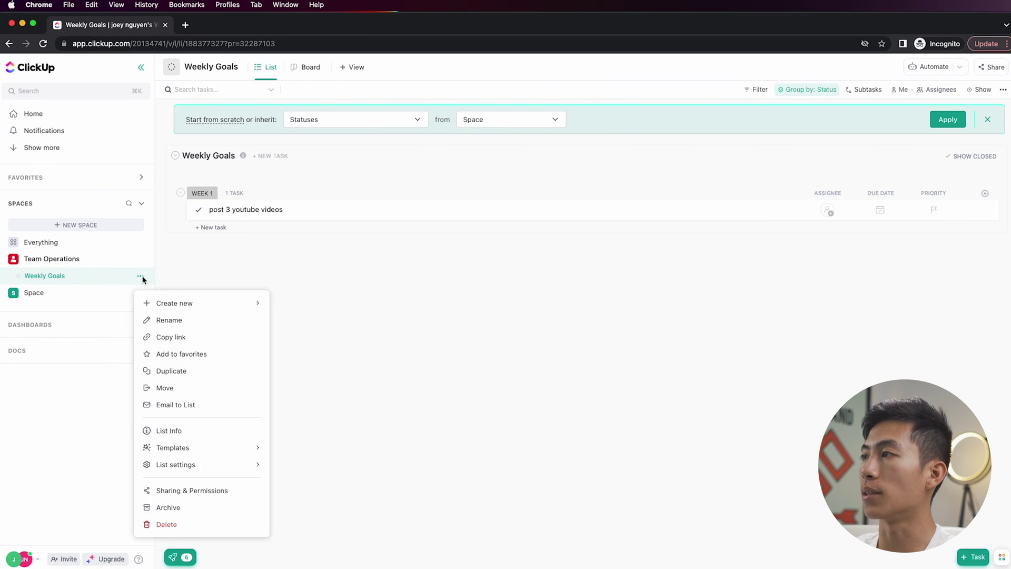
- In the list's status editor, add a red WEEK 2 status and recolour WEEK 1 green
mouse_move(208, 467)
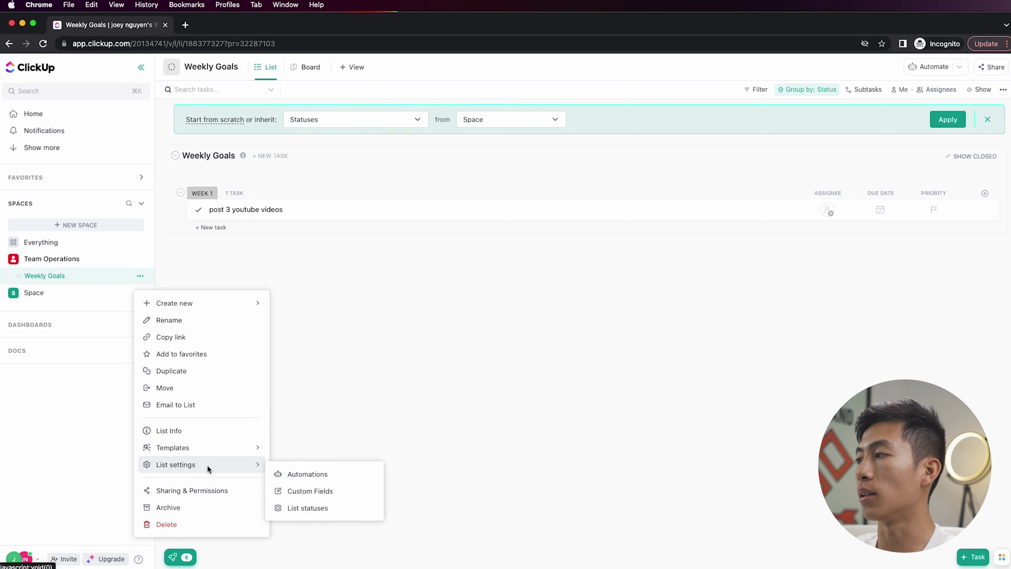
left_click(307, 508)
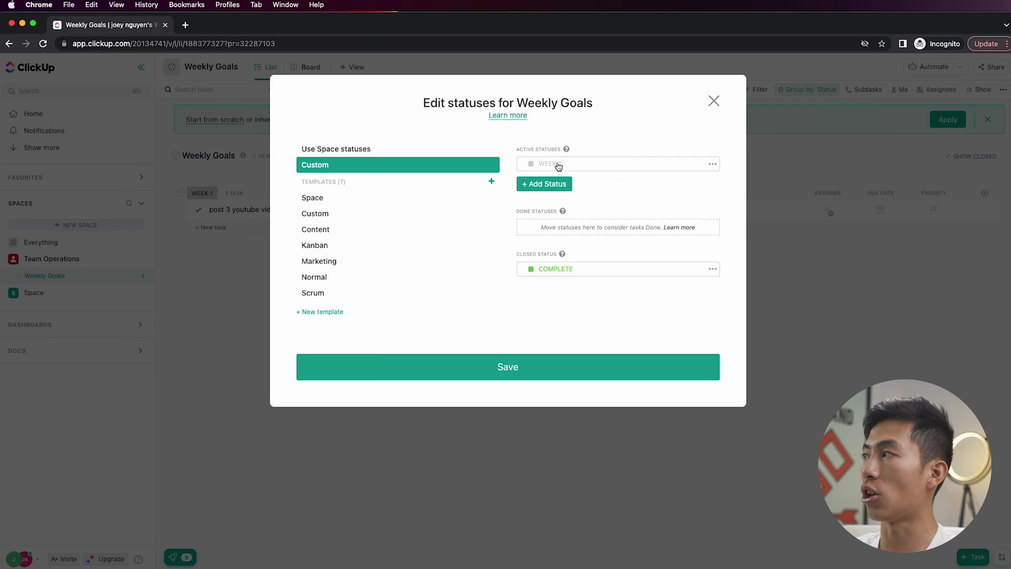
left_click(562, 185)
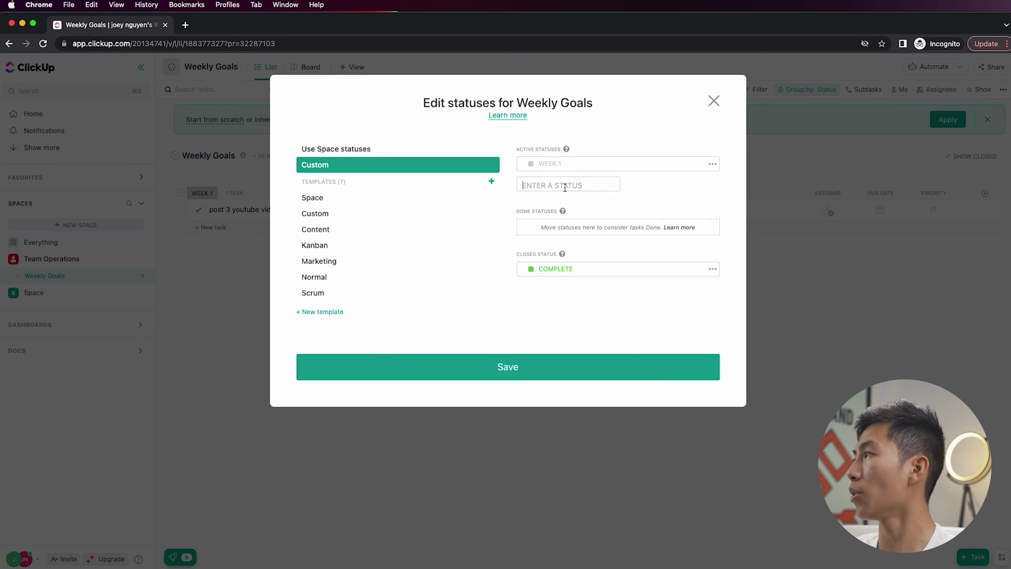
type("WEEK 2")
key("Return")
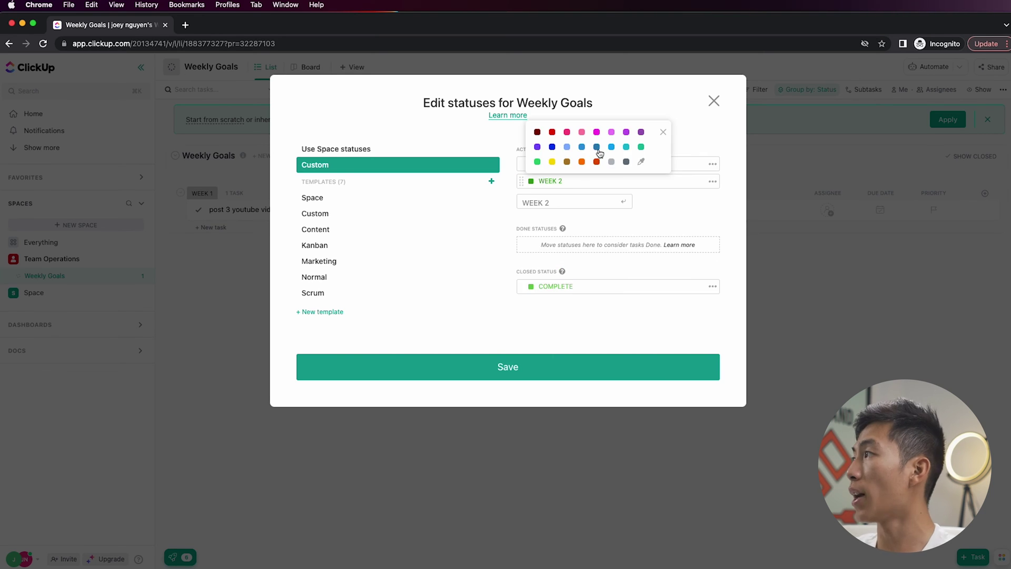
left_click(552, 132)
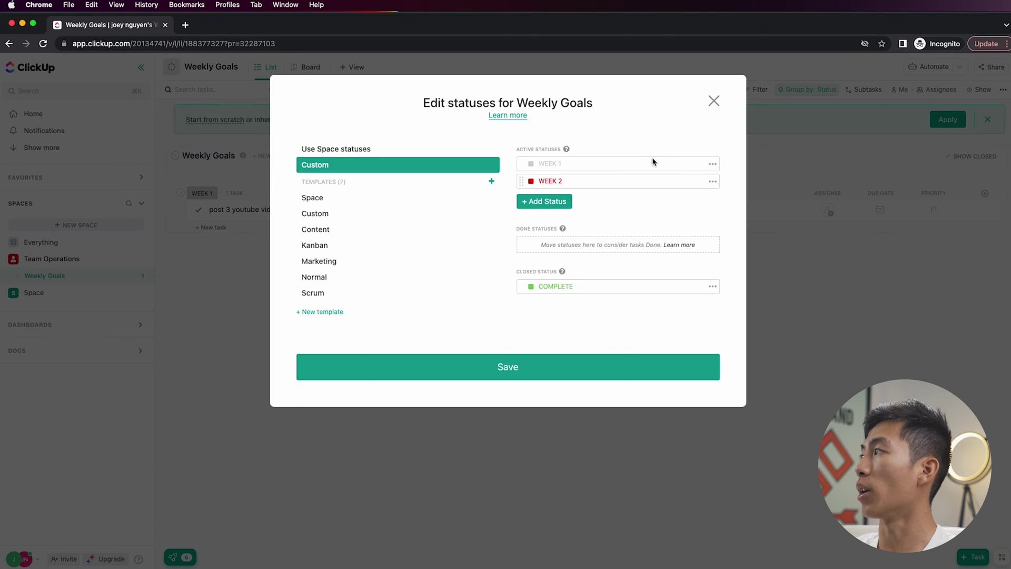
left_click(713, 164)
left_click(737, 208)
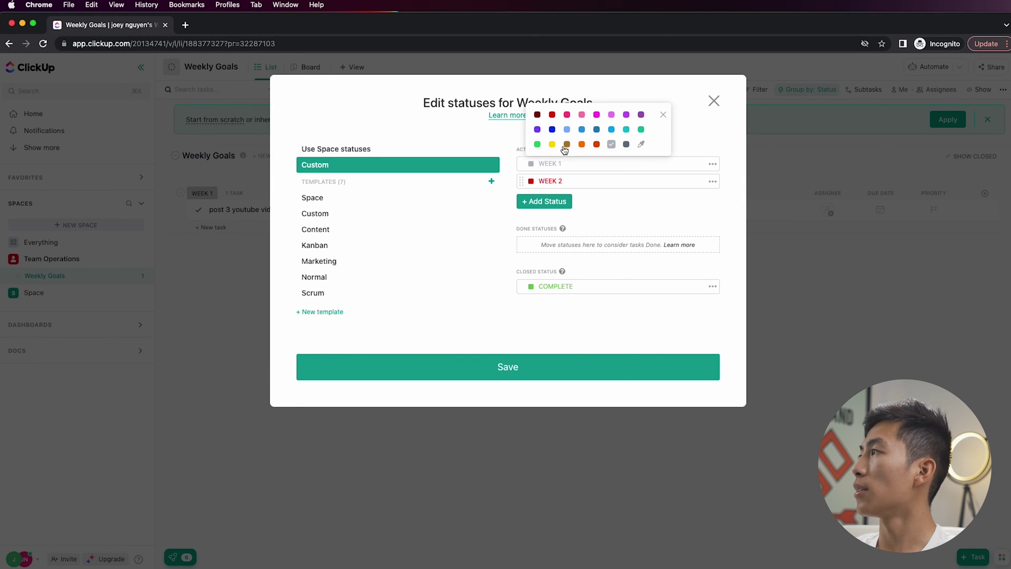
left_click(537, 144)
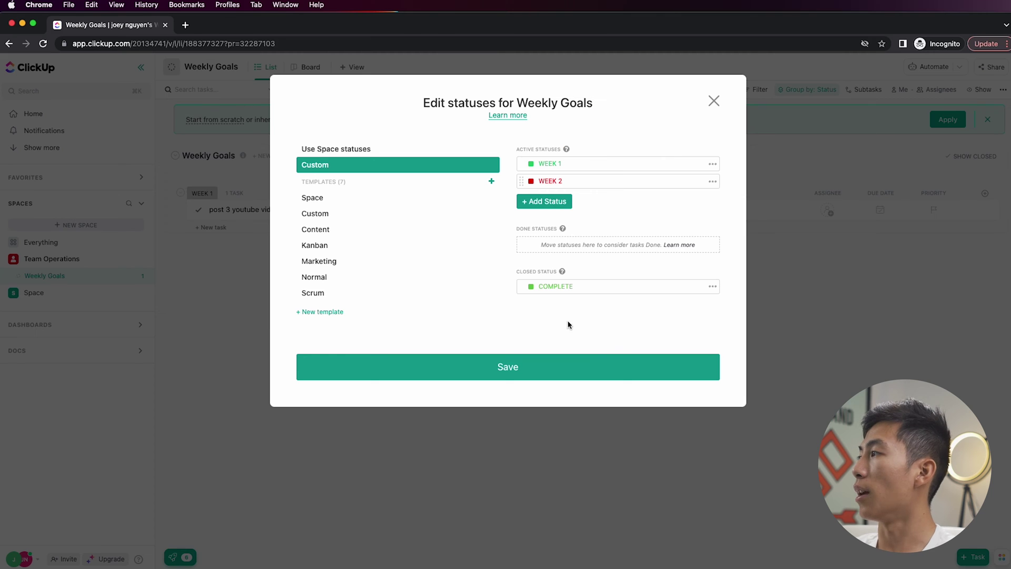
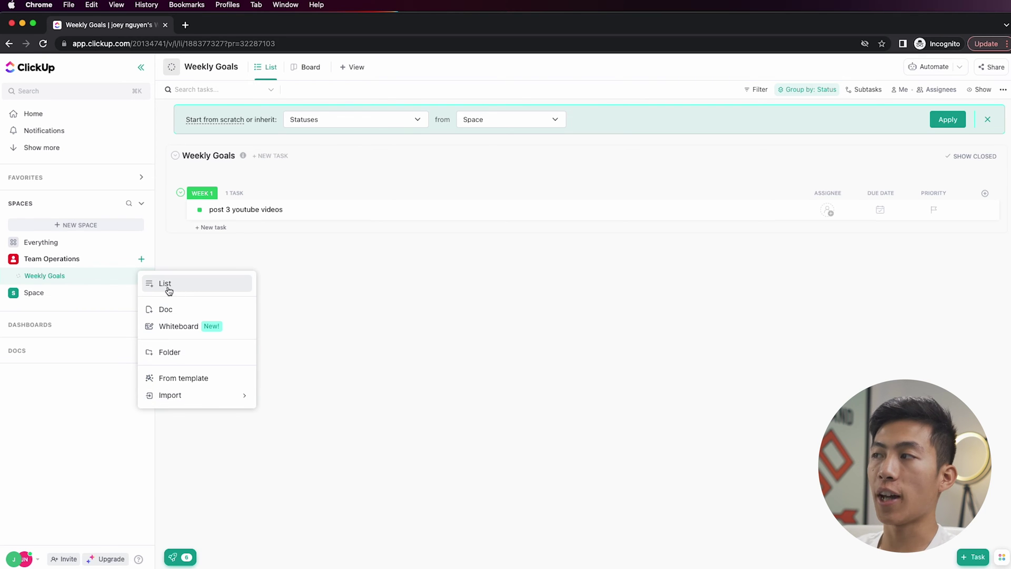
- Create a Team Dashboards folder in the Team Operations space
left_click(189, 360)
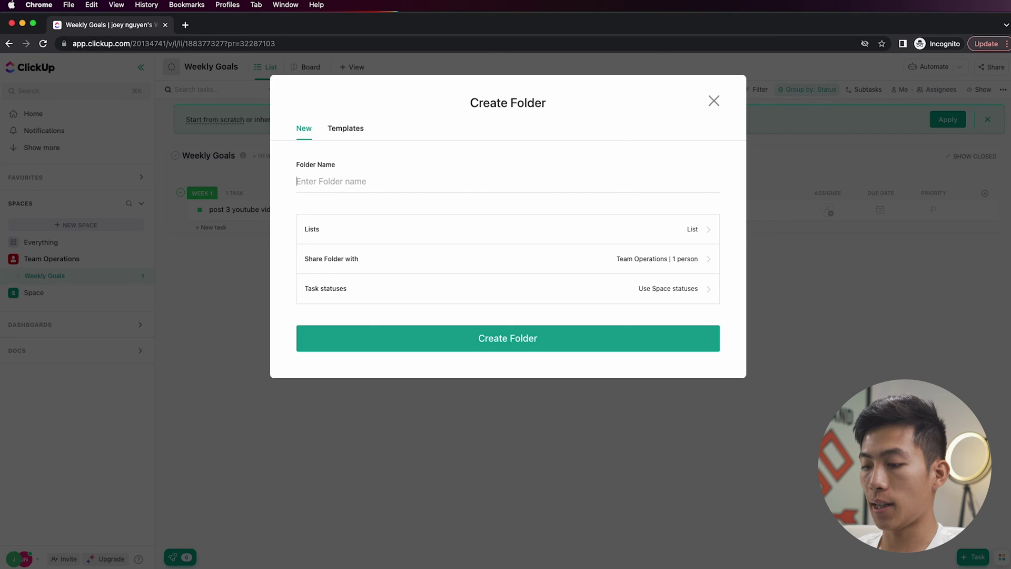
type("Team Dashb")
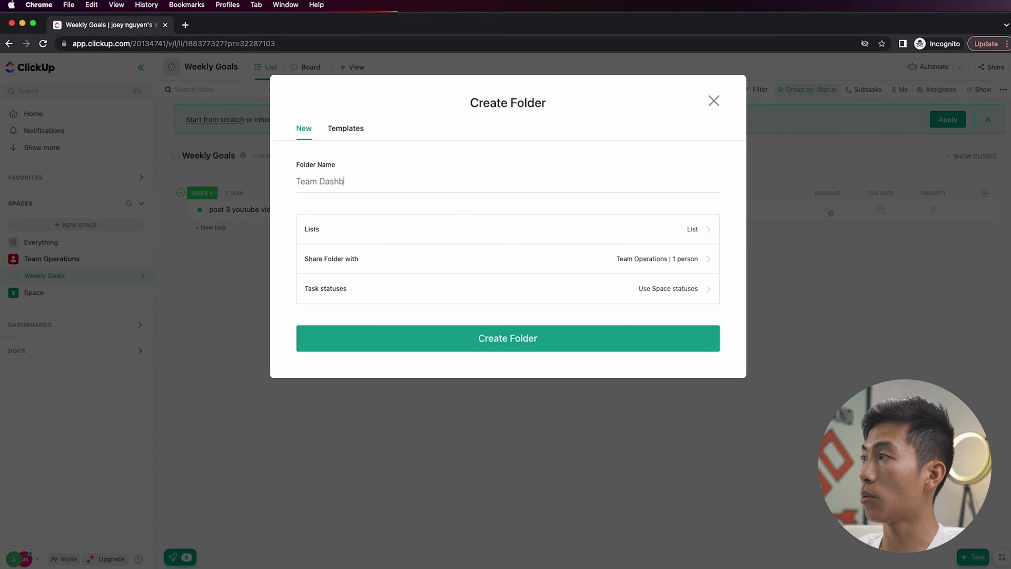
type("oards")
left_click(510, 347)
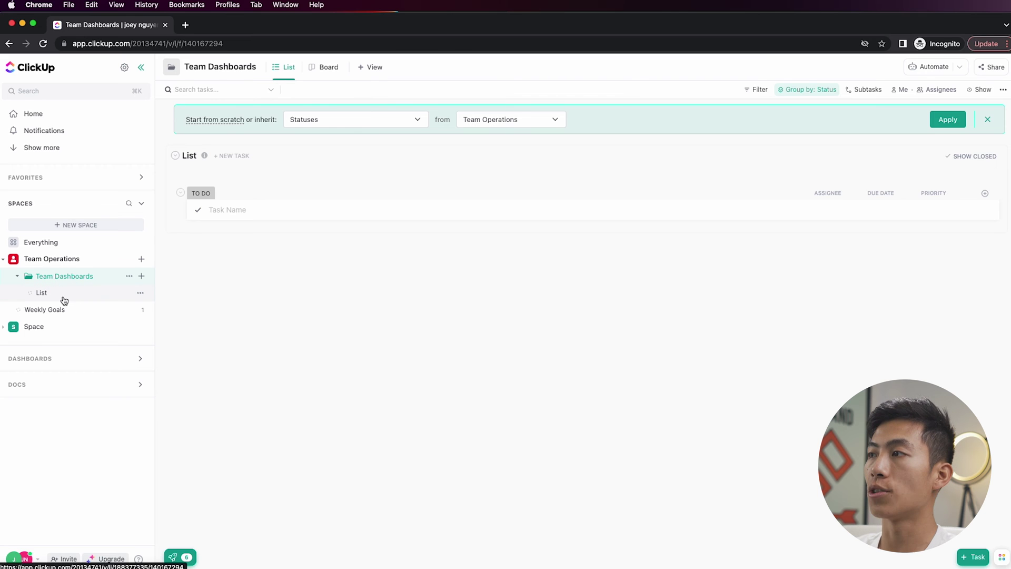
- Rename the folder's list to 'Dashboard:' followed by the team member's name
left_click(63, 298)
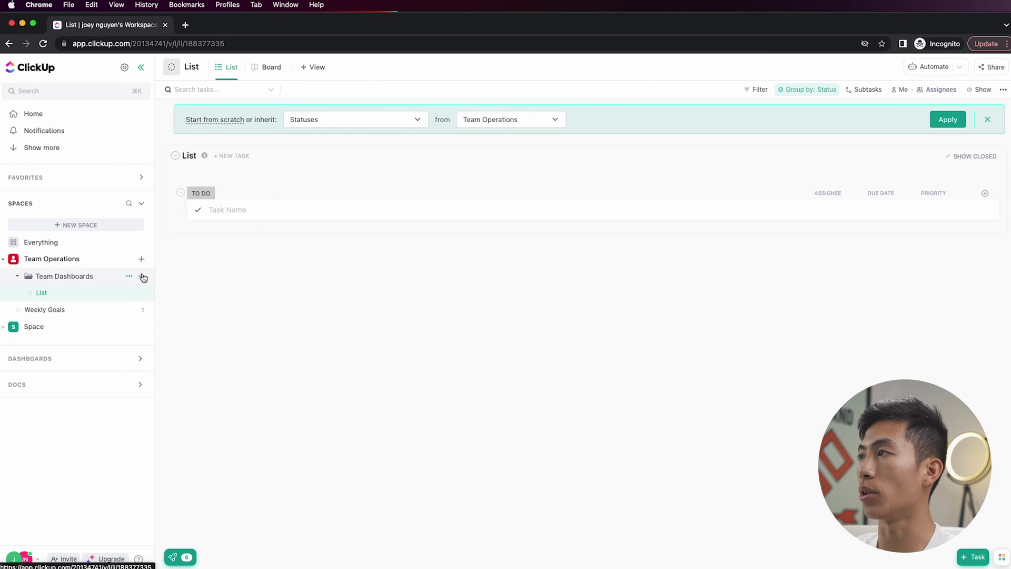
left_click(193, 157)
left_click(215, 200)
type("Dashboard: Joey")
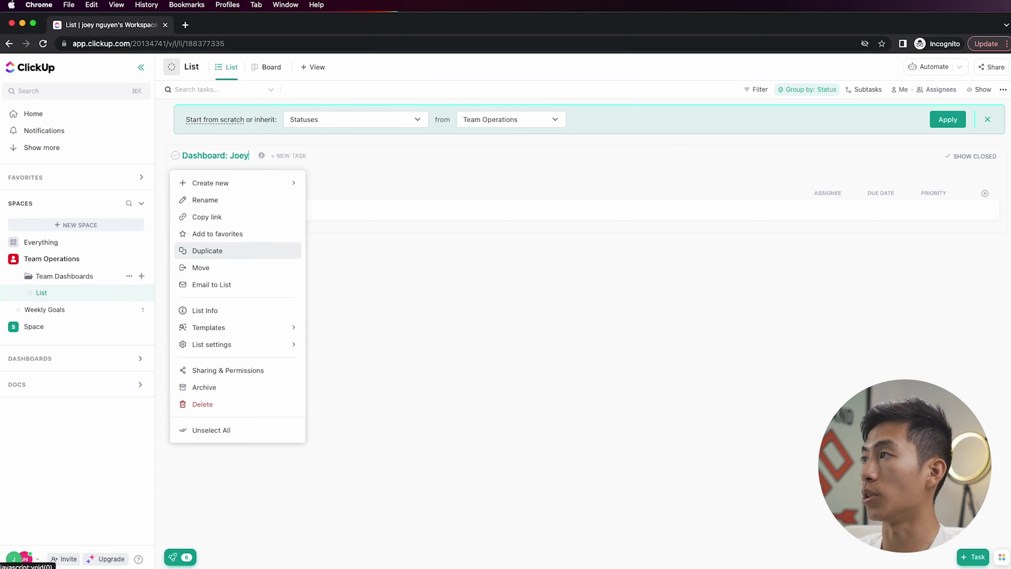
key("Return")
left_click(319, 232)
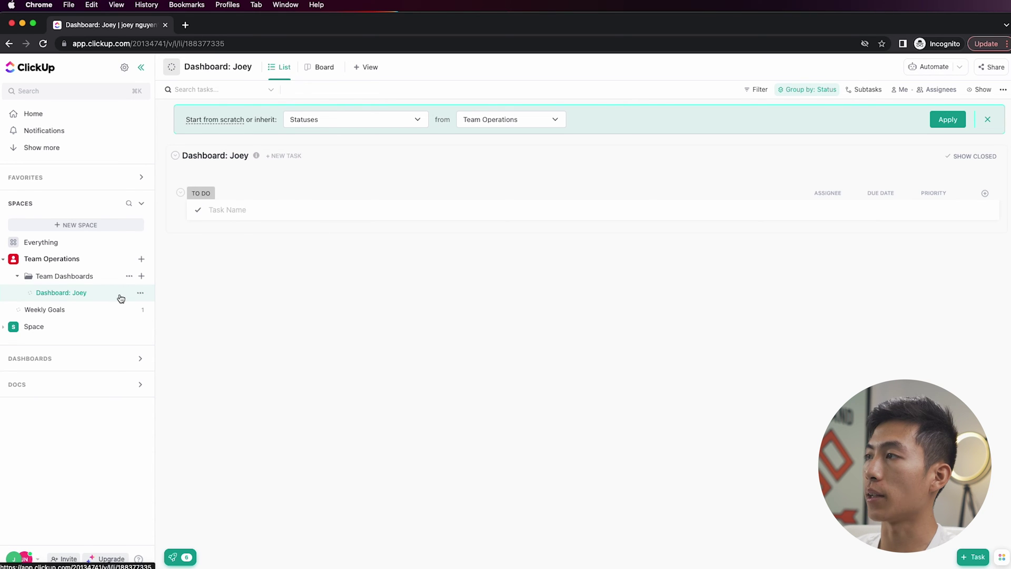
- Switch the list to custom statuses and rename IN PROGRESS to an orange READY FOR REVIEW
left_click(140, 293)
mouse_move(212, 498)
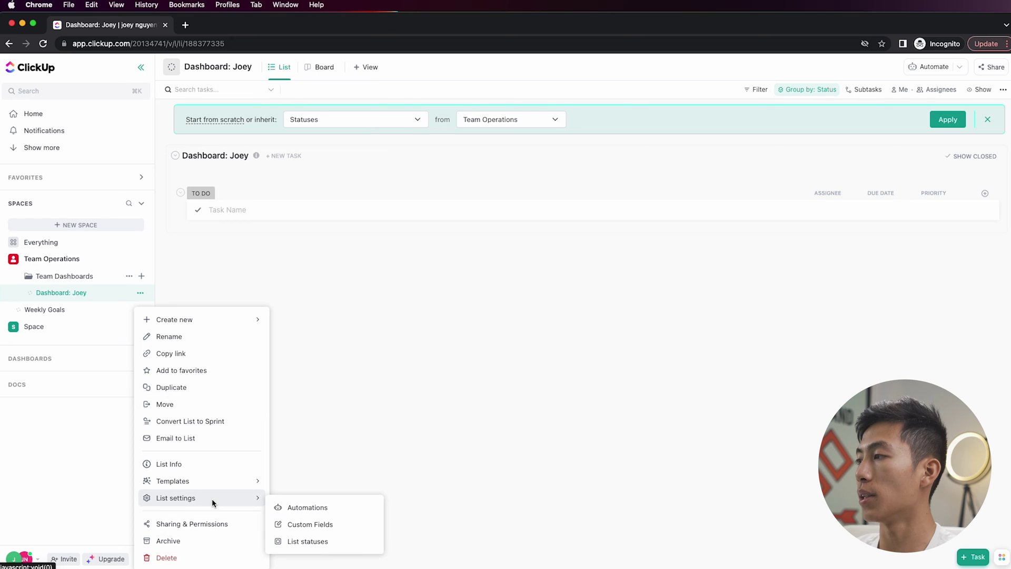
left_click(326, 543)
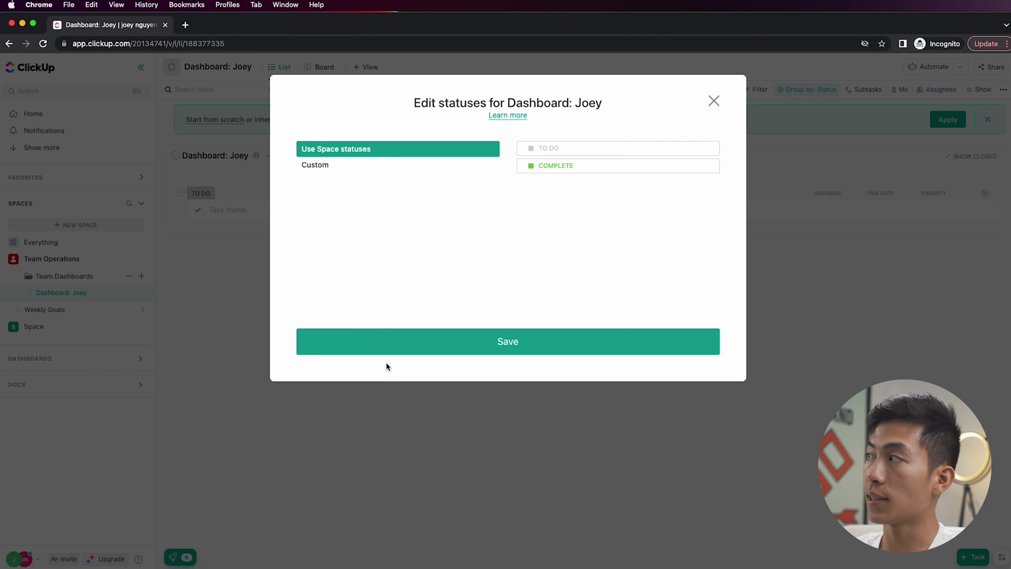
left_click(334, 167)
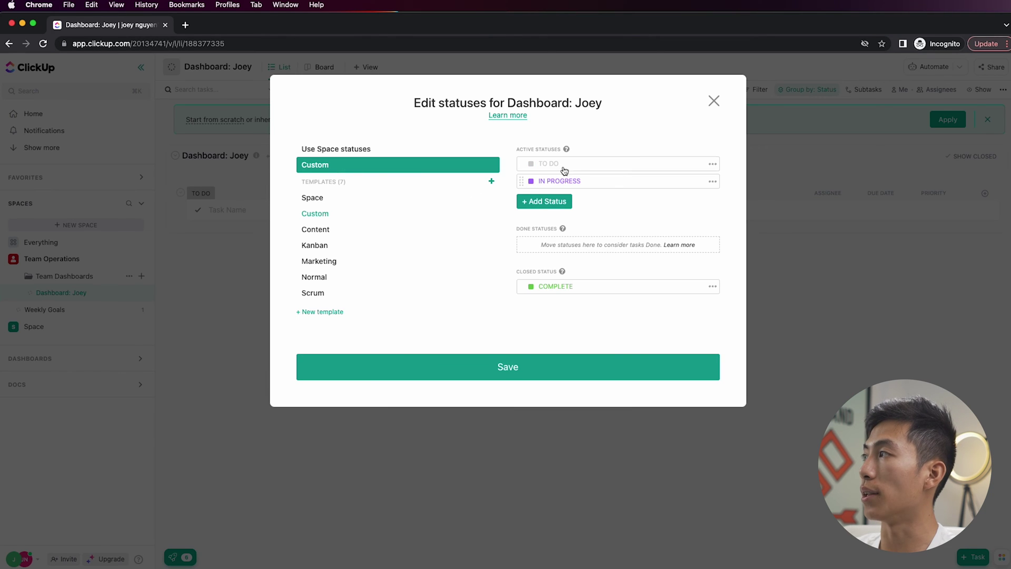
key("super+a")
type("READY")
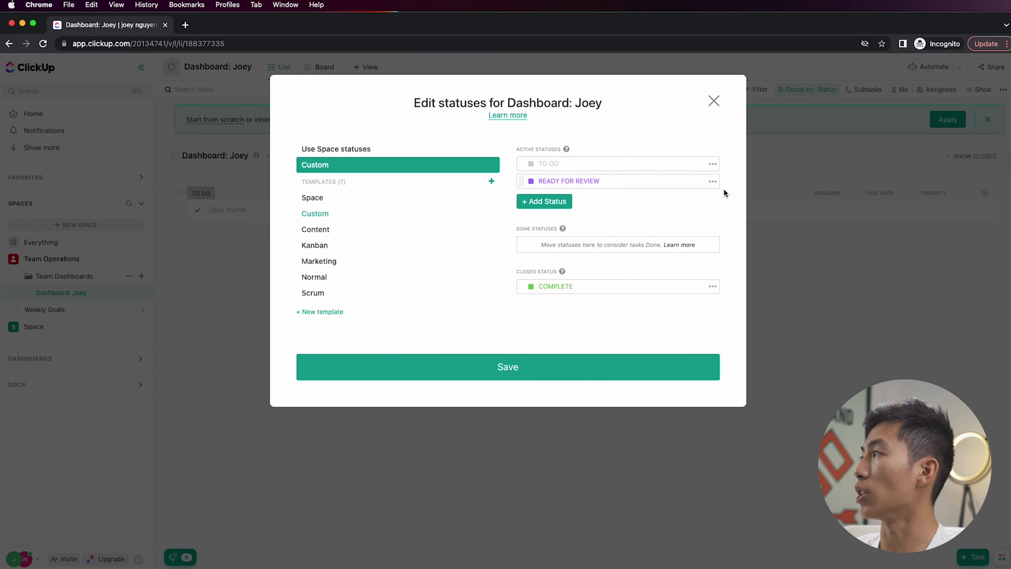
left_click(713, 181)
left_click(733, 227)
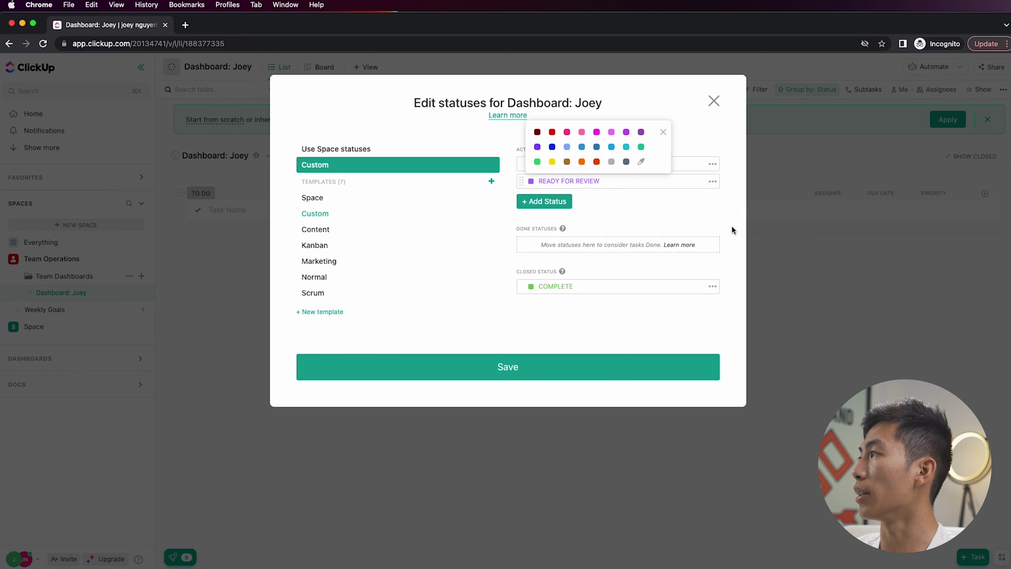
left_click(582, 162)
- Add a DONE status counted as done and save the custom statuses
left_click(558, 202)
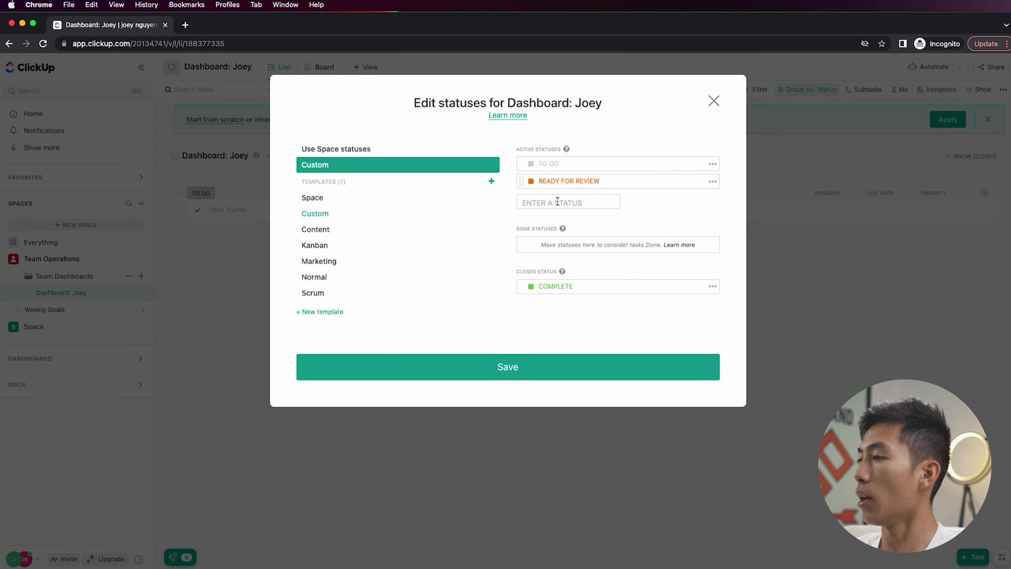
type("DONE")
key("Return")
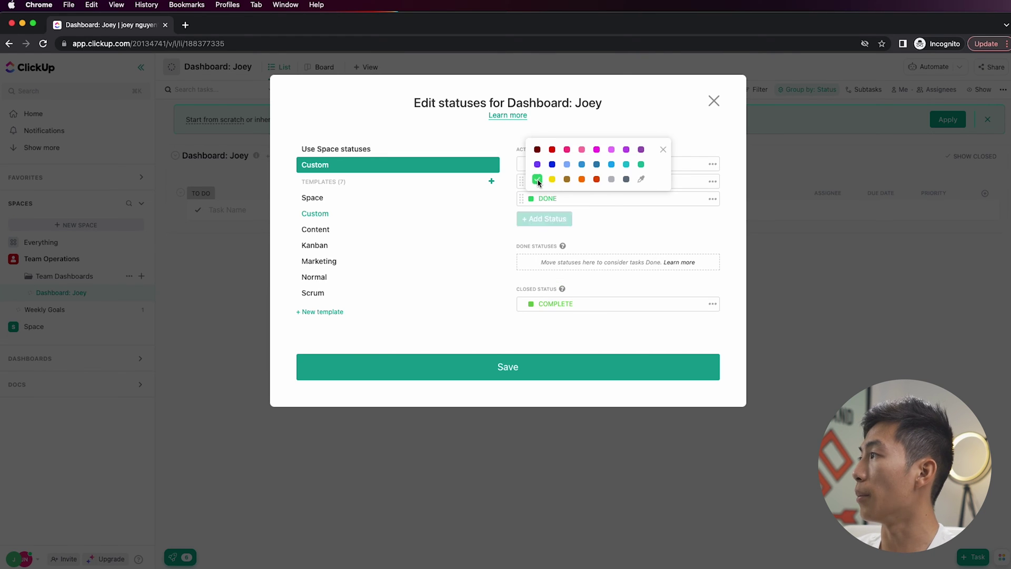
left_click_drag(521, 199, 522, 243)
left_click(542, 367)
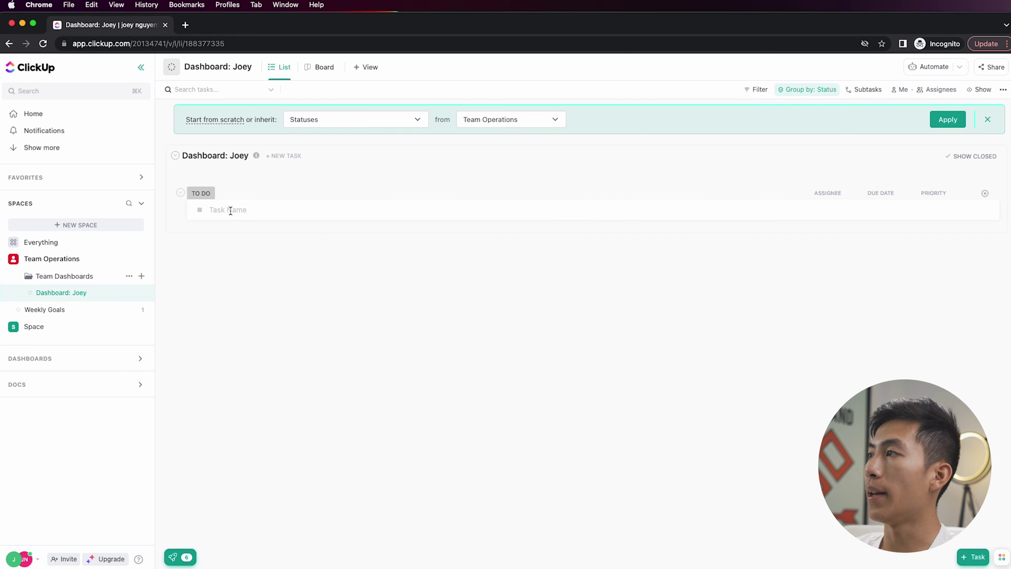
left_click(260, 211)
- Add 'test task' with status READY FOR REVIEW
type("test task")
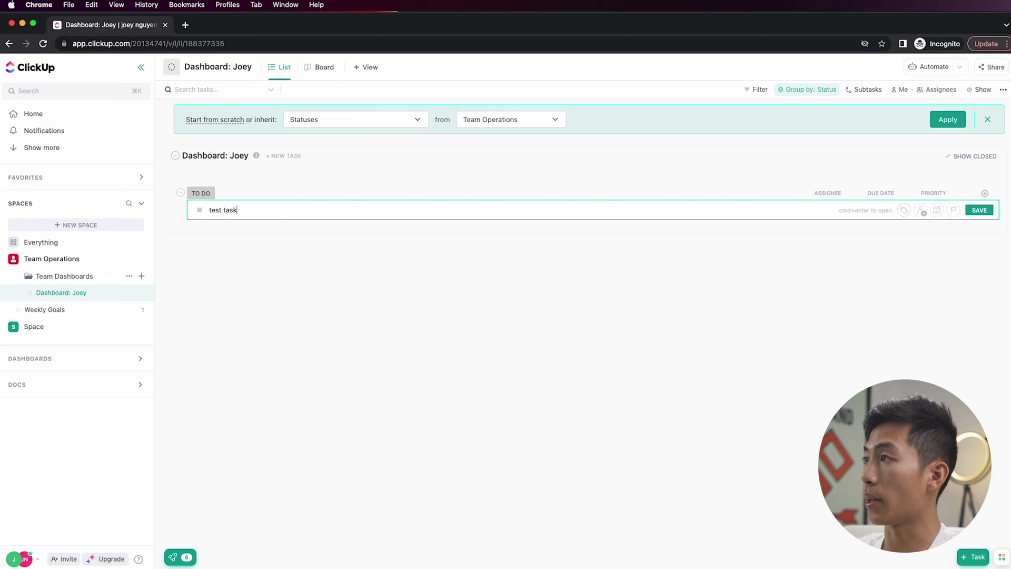
key("Return")
left_click(200, 211)
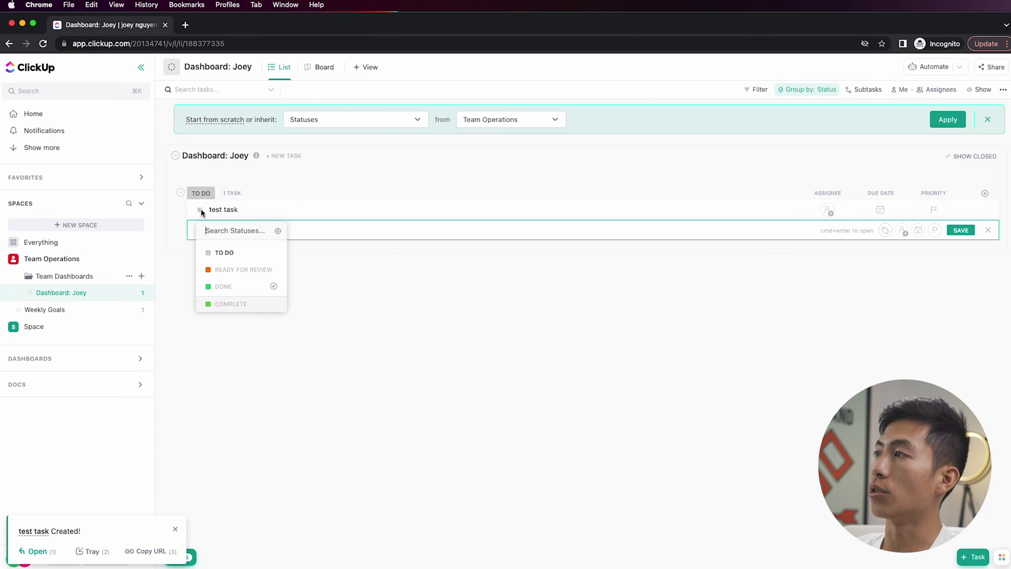
left_click(236, 269)
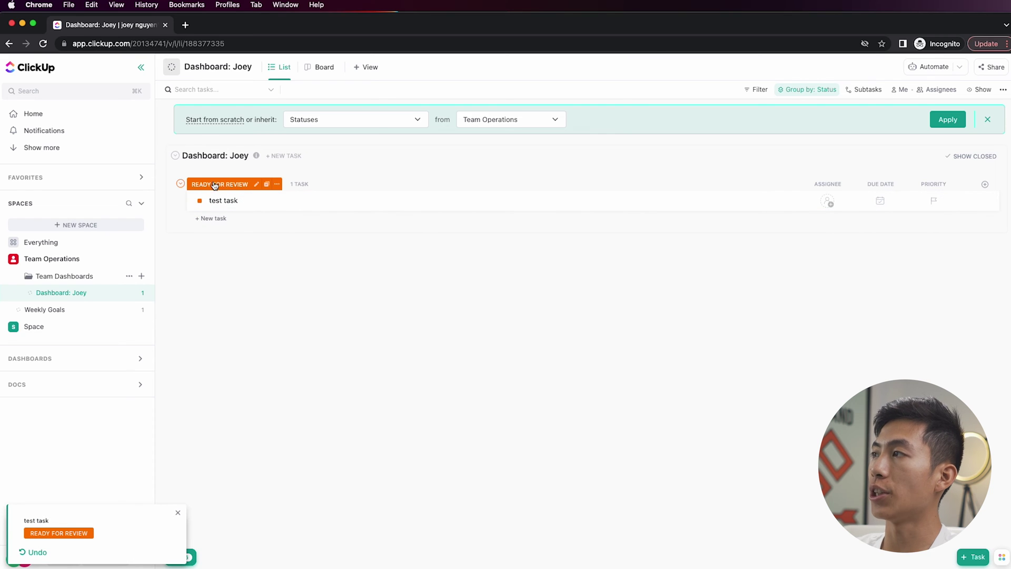
- Add 'test task 2' with status DONE
left_click(216, 218)
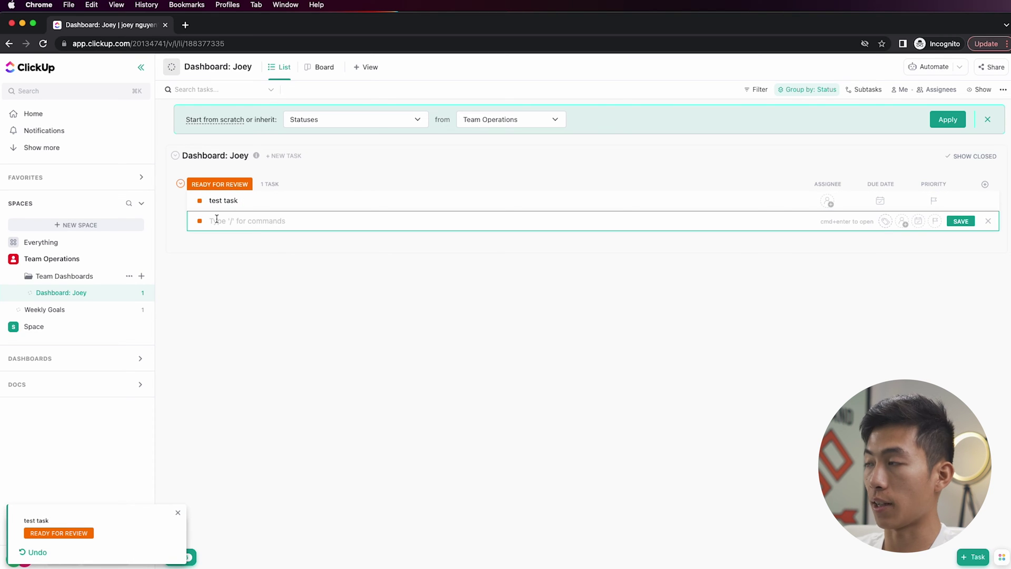
type("test task 2")
key("Return")
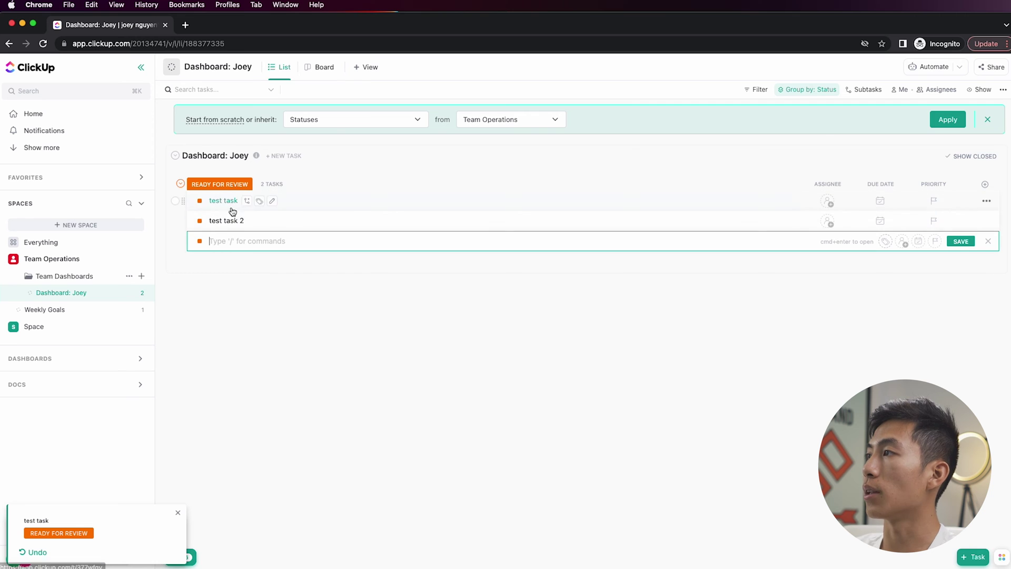
left_click(200, 241)
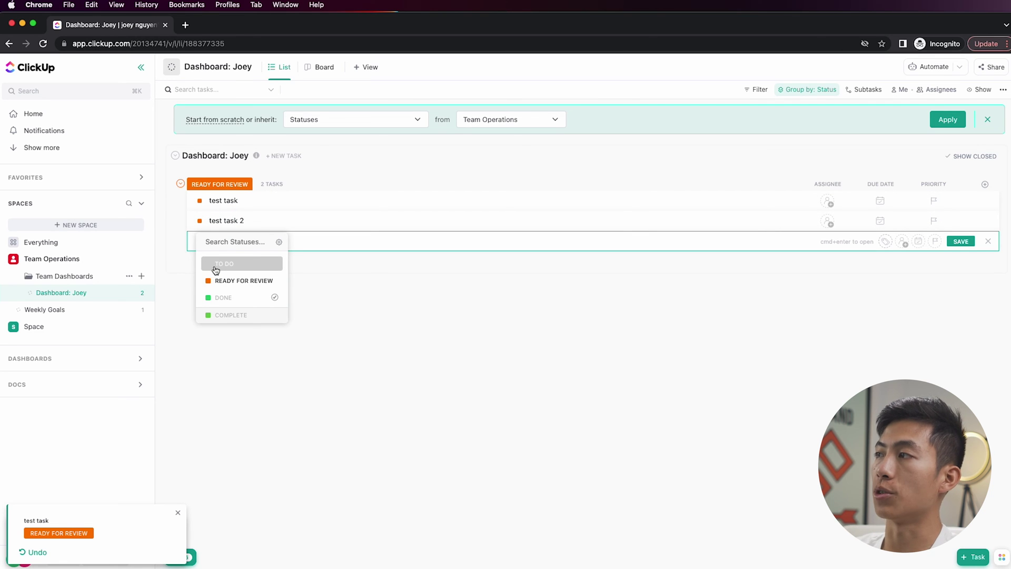
left_click(220, 297)
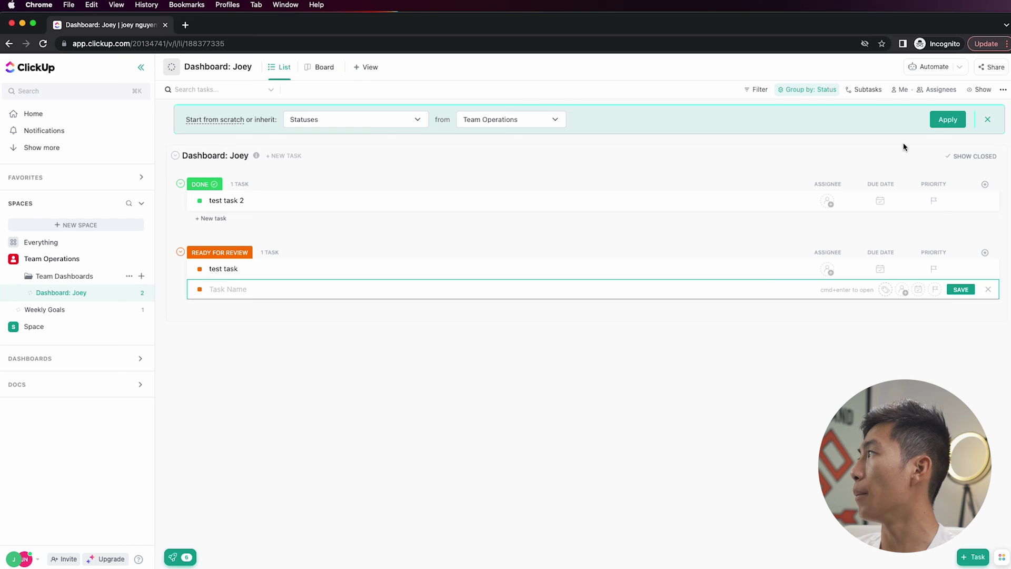
- Reverse the status group order so READY FOR REVIEW precedes DONE, and enable Autosave view
left_click(790, 96)
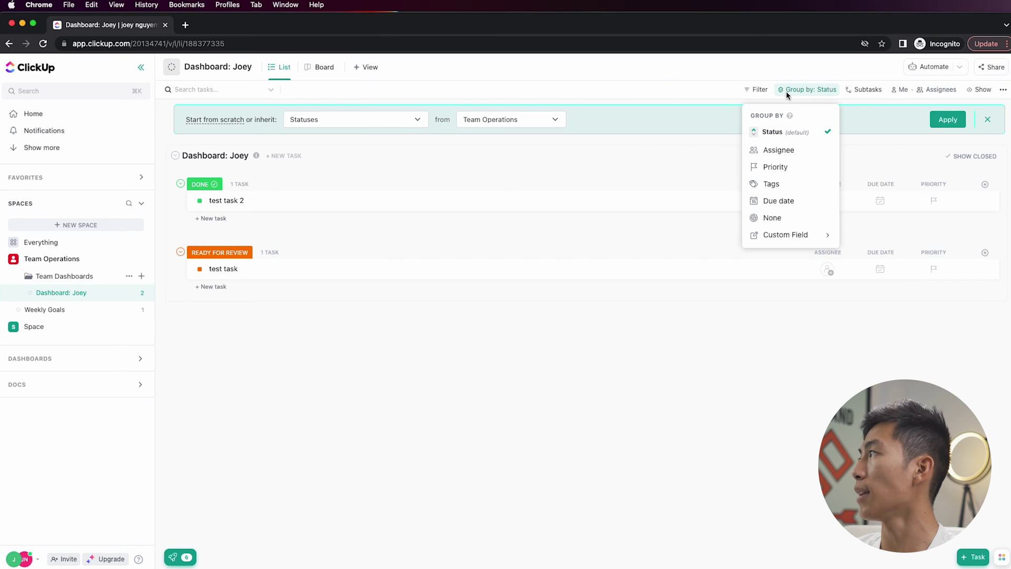
left_click(757, 137)
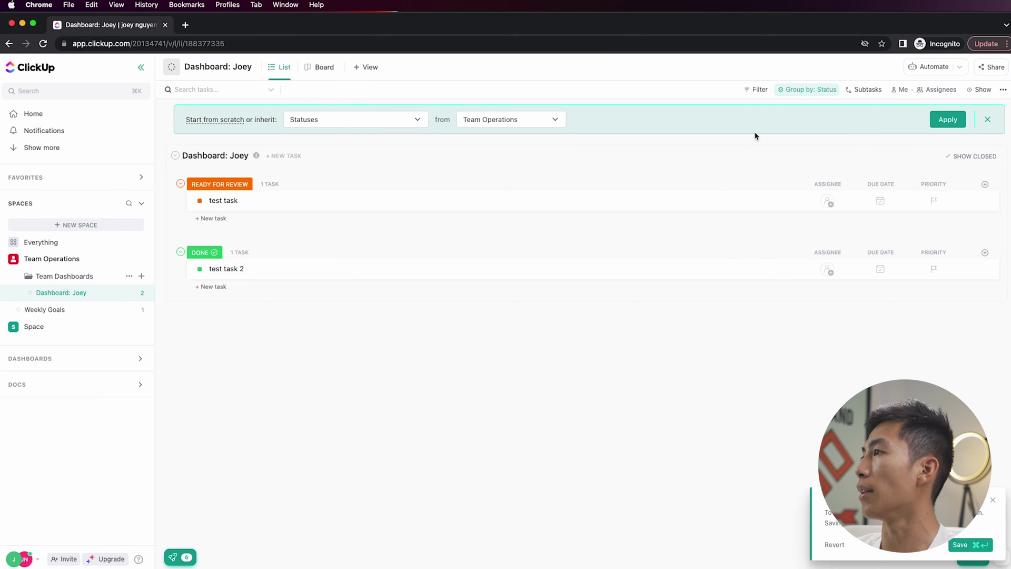
left_click(803, 89)
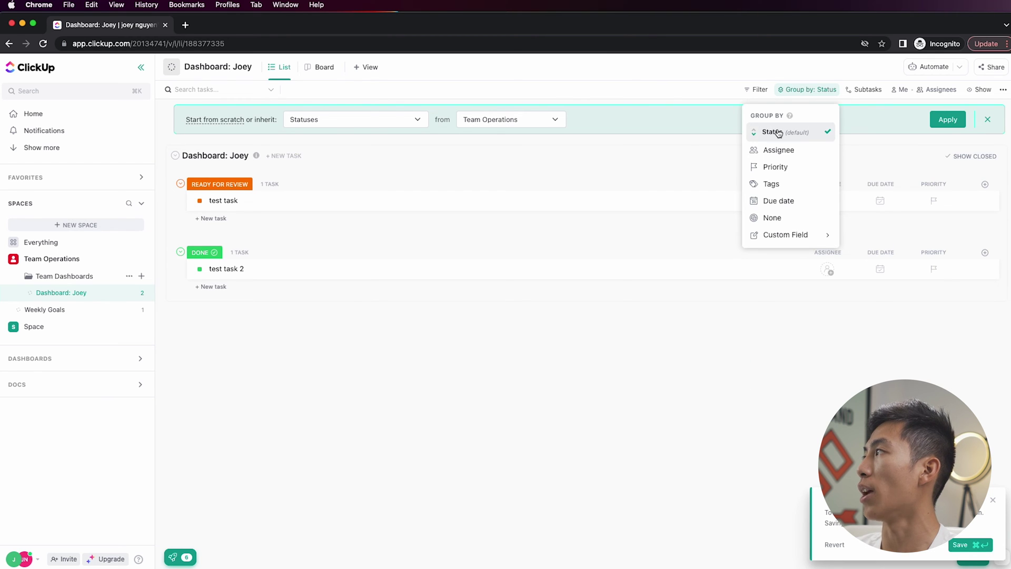
left_click(759, 132)
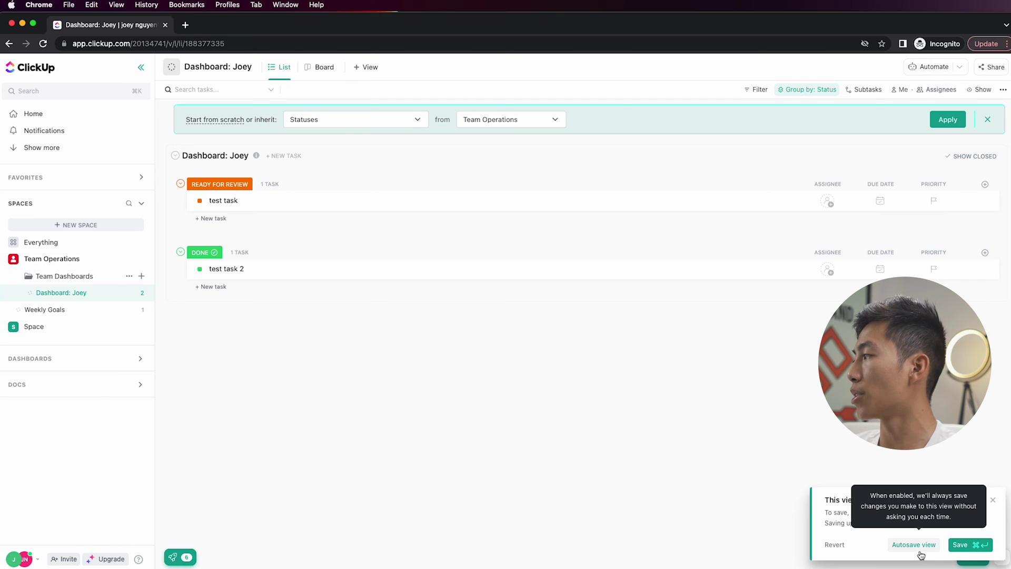
left_click(919, 553)
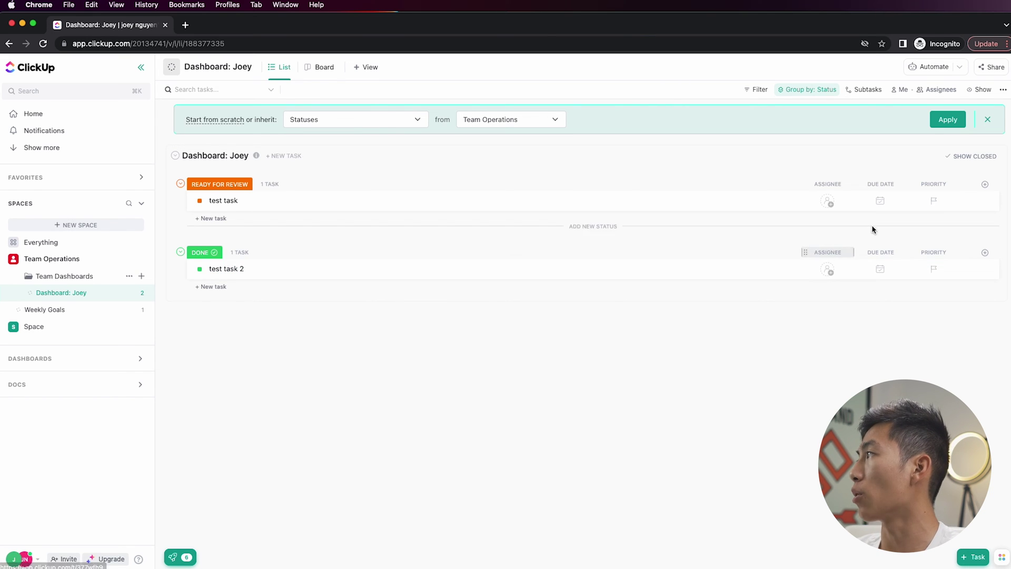
- Add an automation that always assigns new tasks to me
left_click(935, 66)
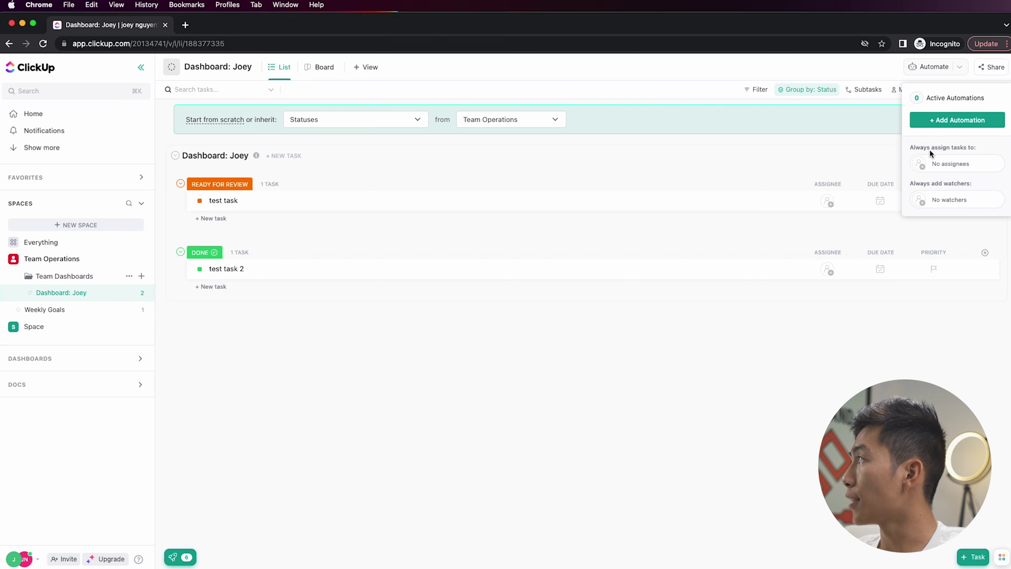
left_click(921, 168)
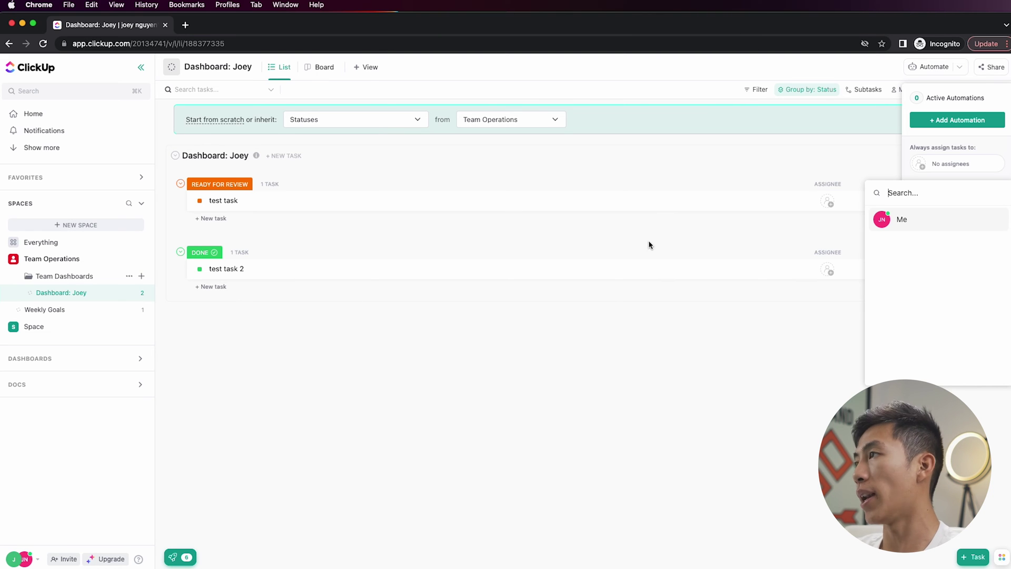
left_click(889, 225)
left_click(793, 233)
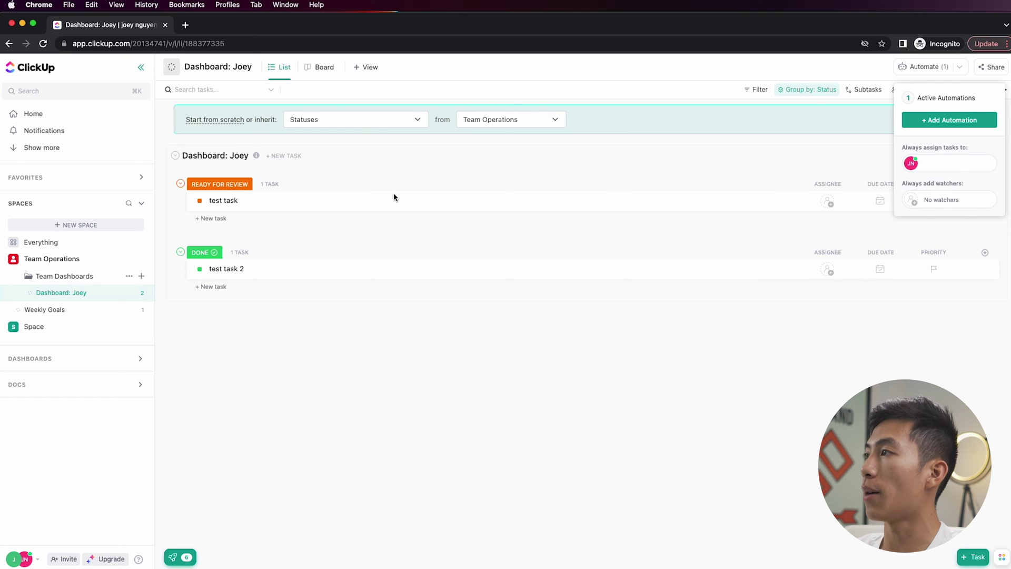
- Add 'test task 3' and set an automation always adding me as watcher
left_click(282, 175)
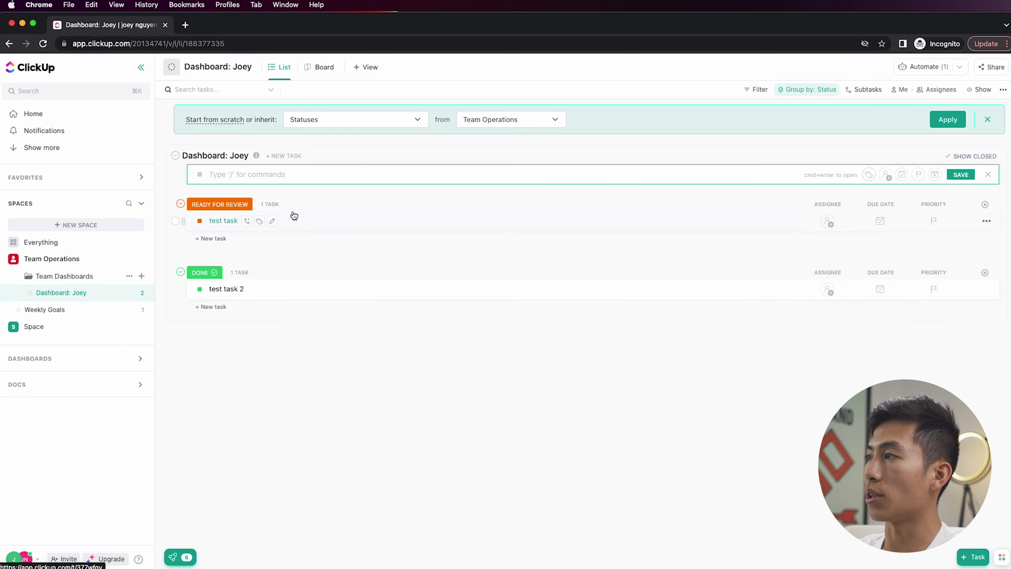
key("Return")
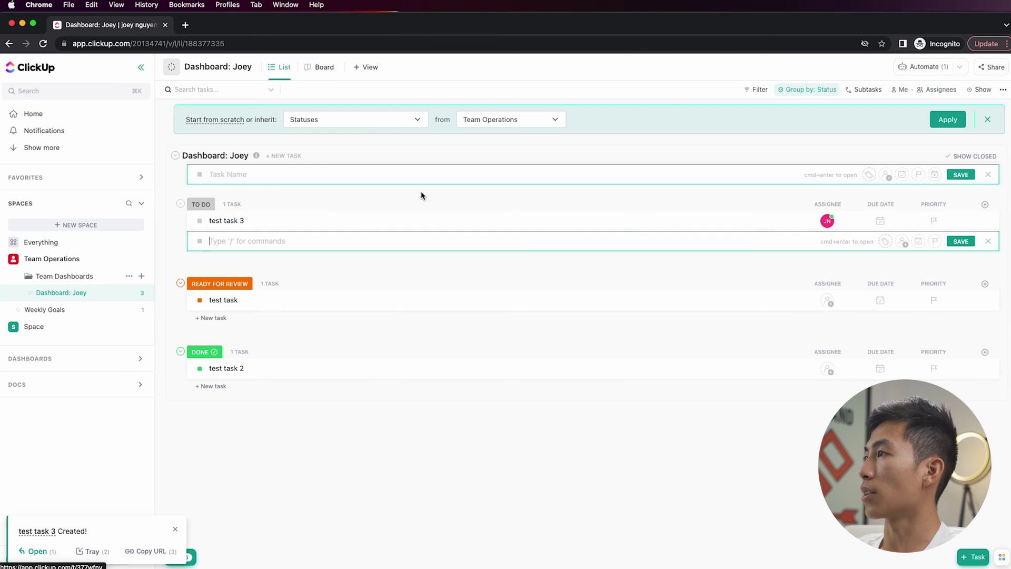
mouse_move(827, 225)
mouse_move(931, 71)
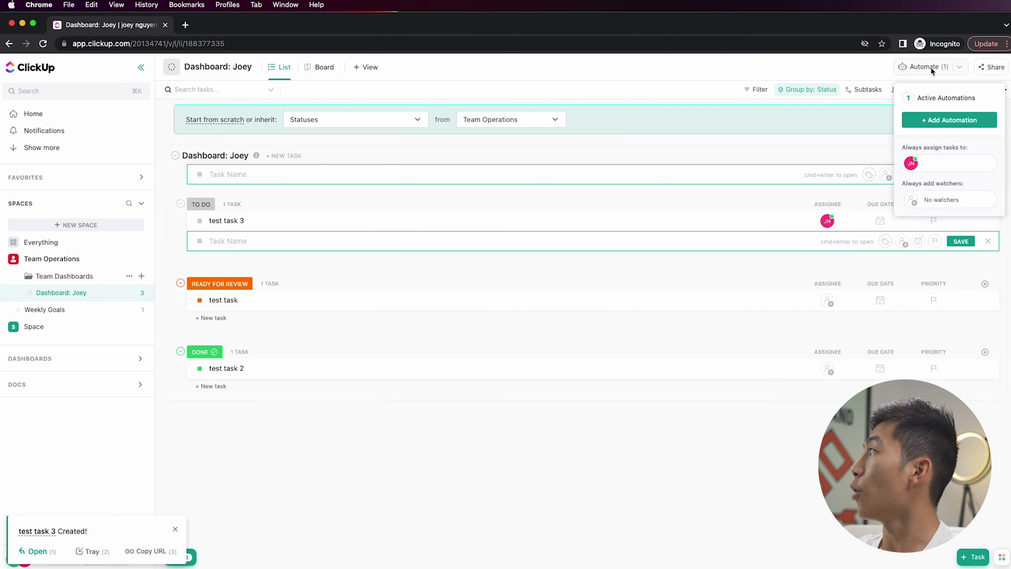
left_click(927, 199)
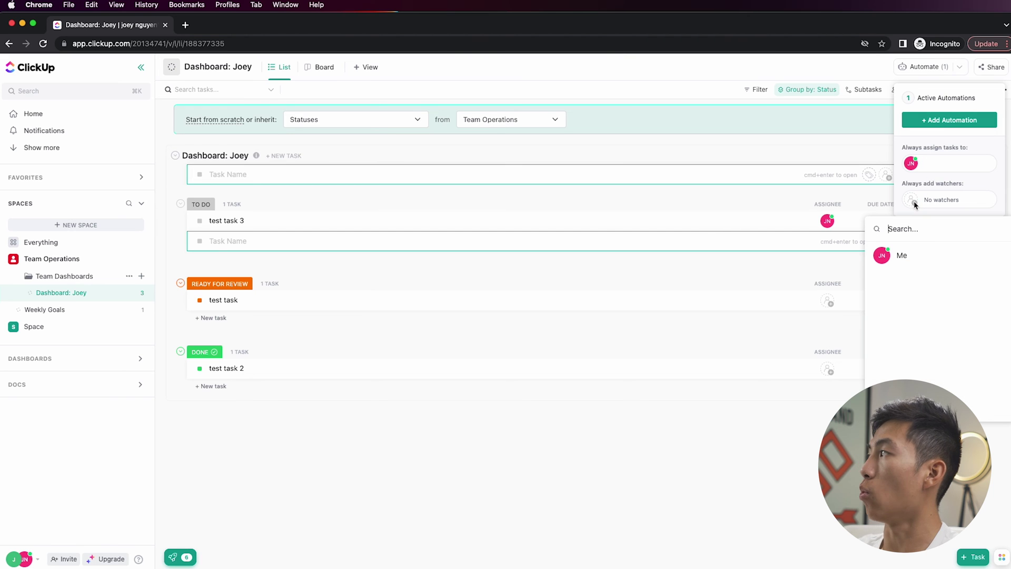
left_click(896, 254)
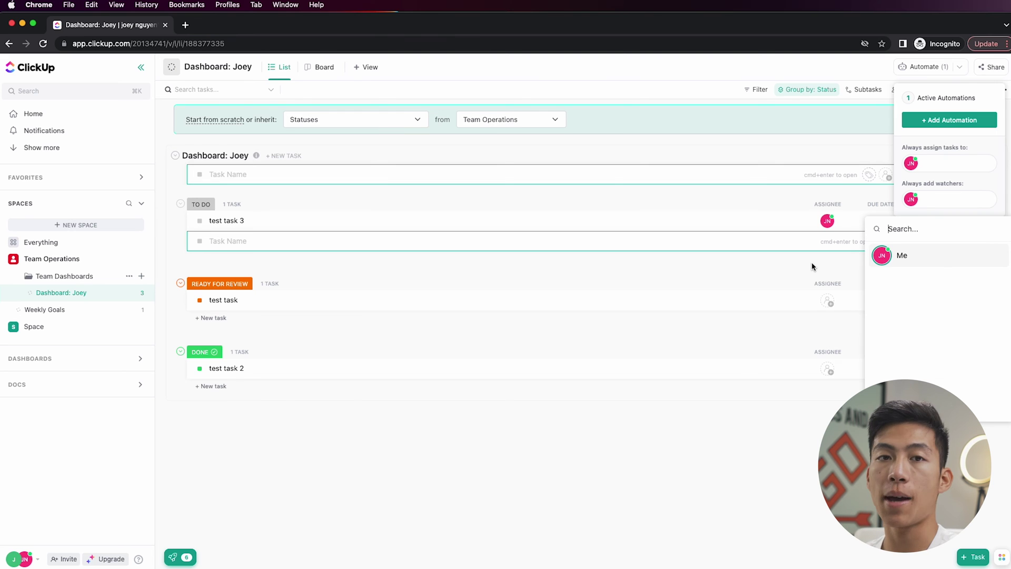
left_click(811, 267)
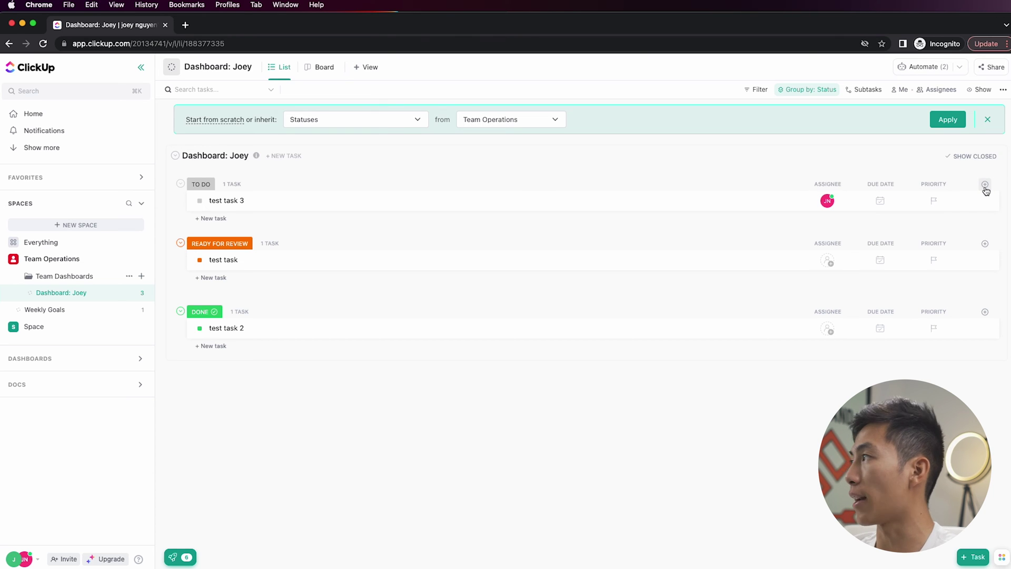
- Hide the Assignee column and then show it again from the column options
left_click(986, 187)
scroll(951, 354, "down", 5)
scroll(952, 356, "up", 4)
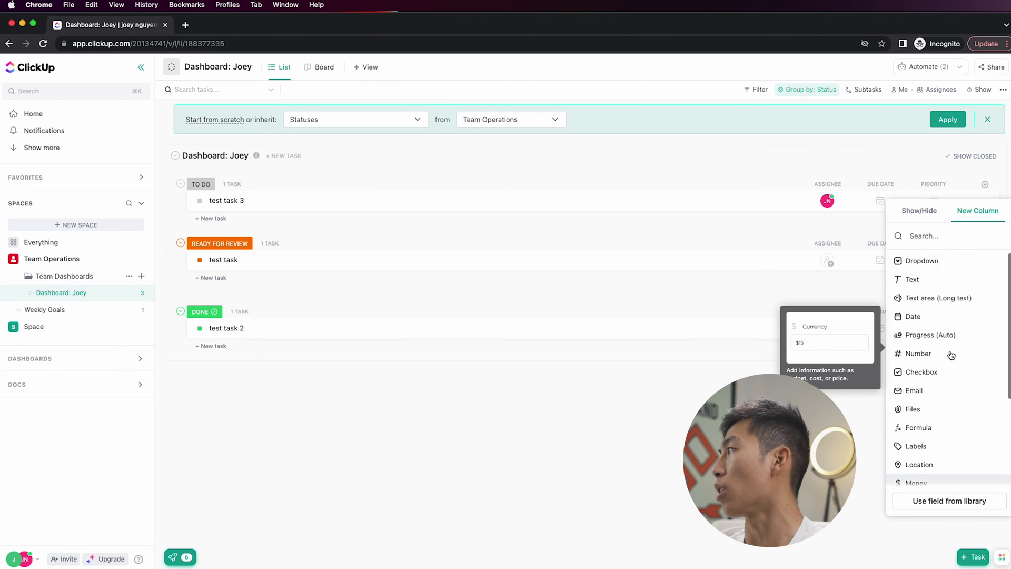
scroll(940, 247, "up", 2)
left_click(929, 216)
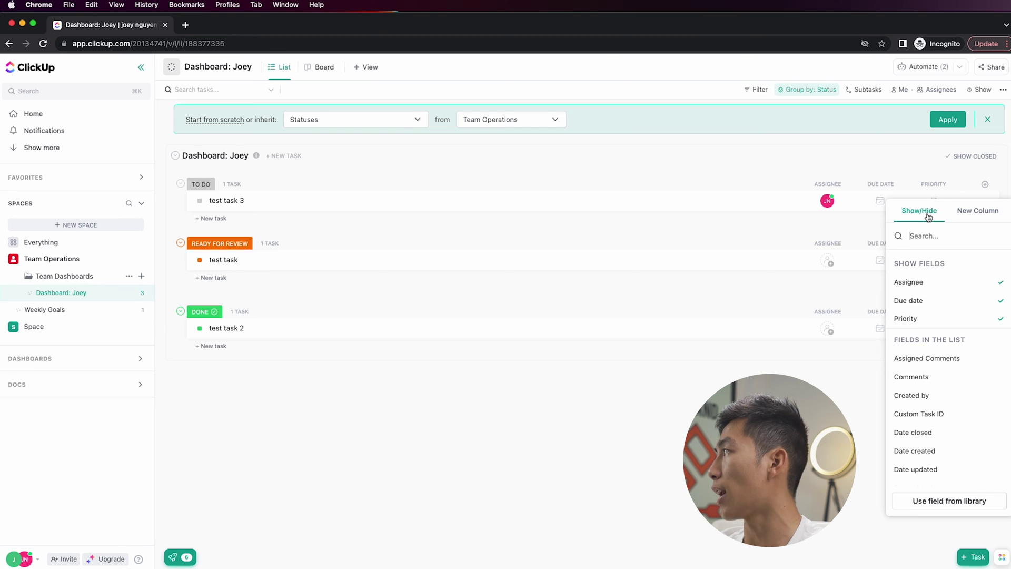
left_click(938, 288)
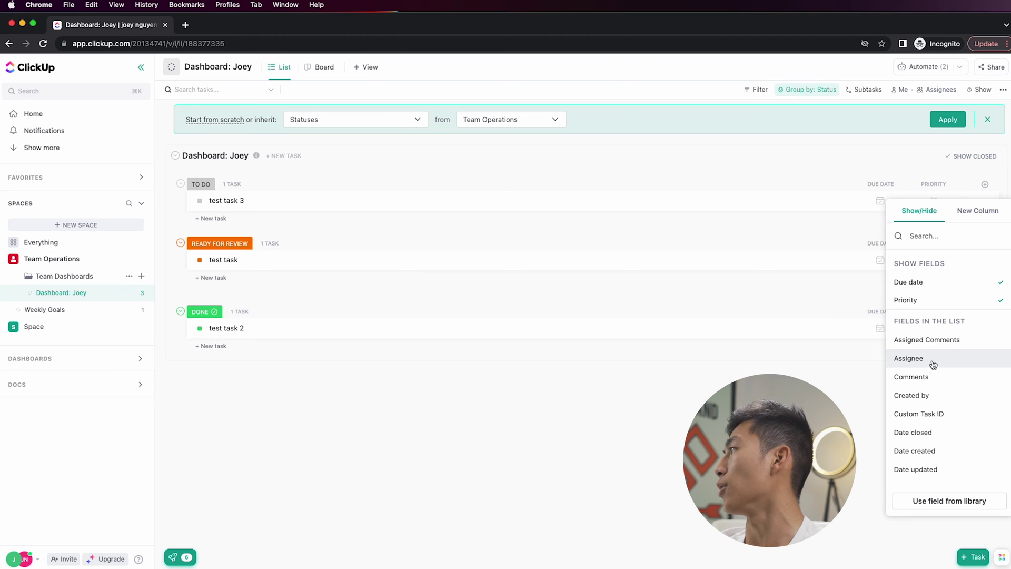
left_click(936, 366)
scroll(943, 385, "down", 2)
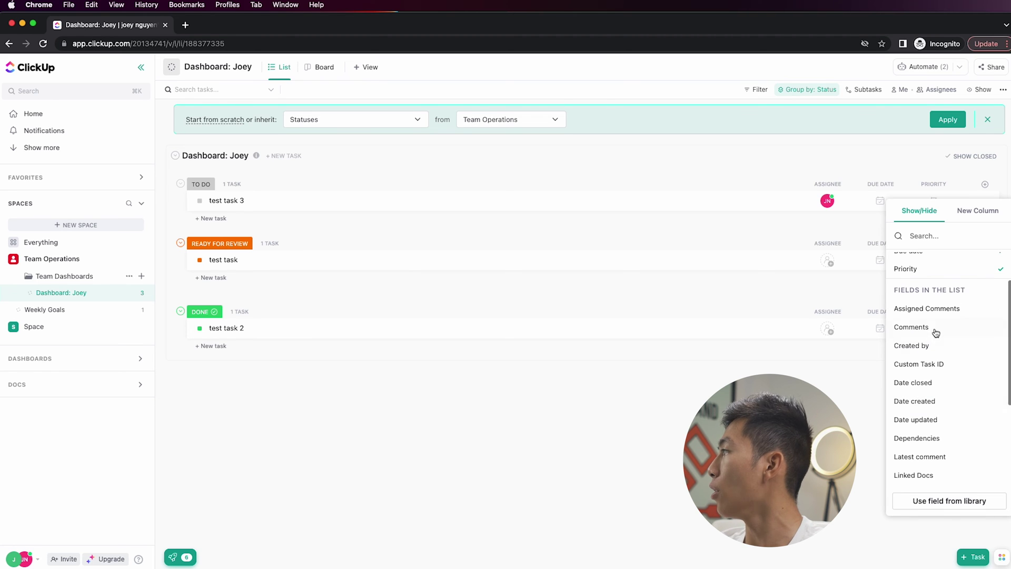
scroll(936, 383, "down", 5)
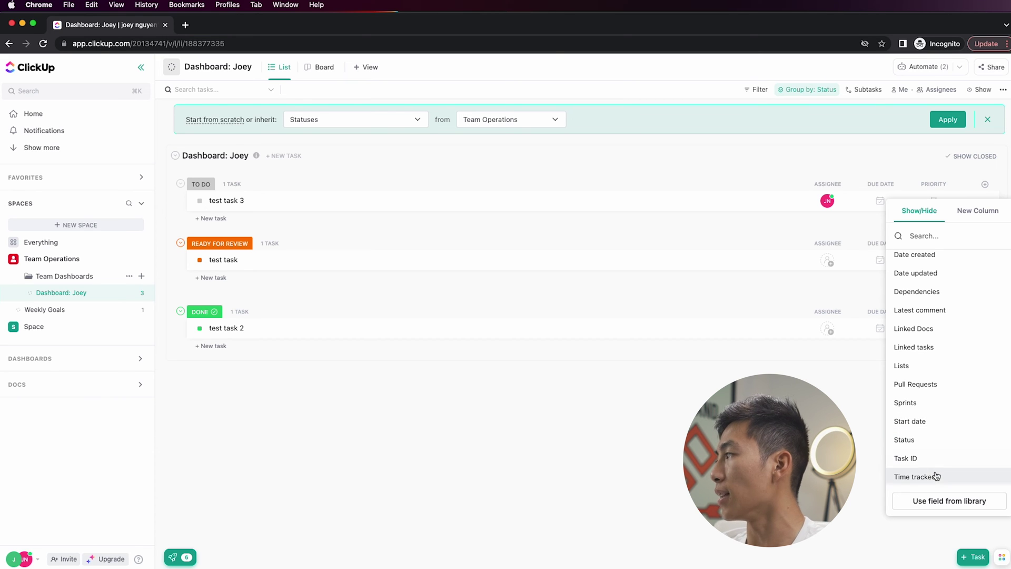
scroll(955, 382, "up", 5)
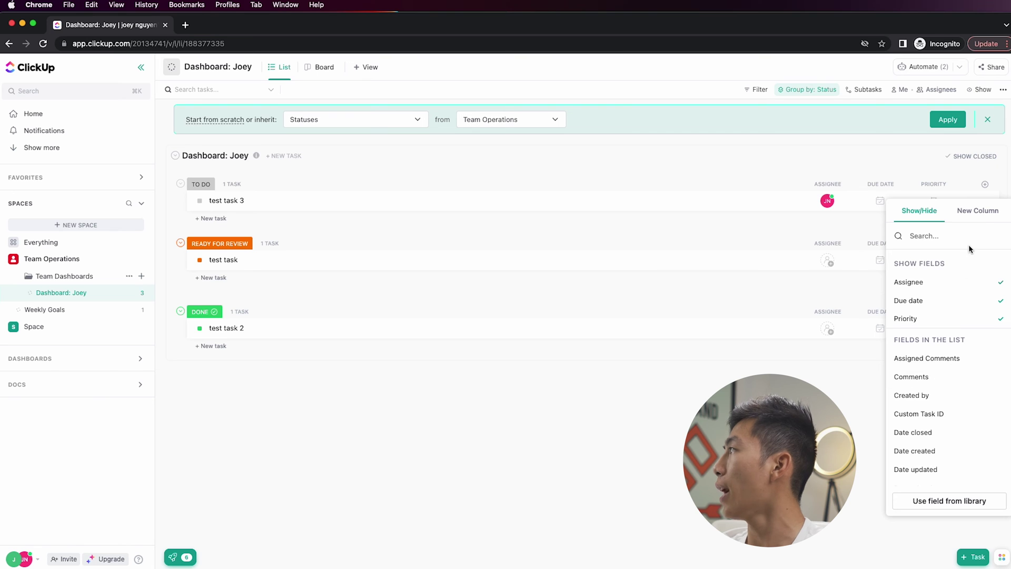
- Add a Budget Money column and set test task 3's budget to $10
left_click(977, 210)
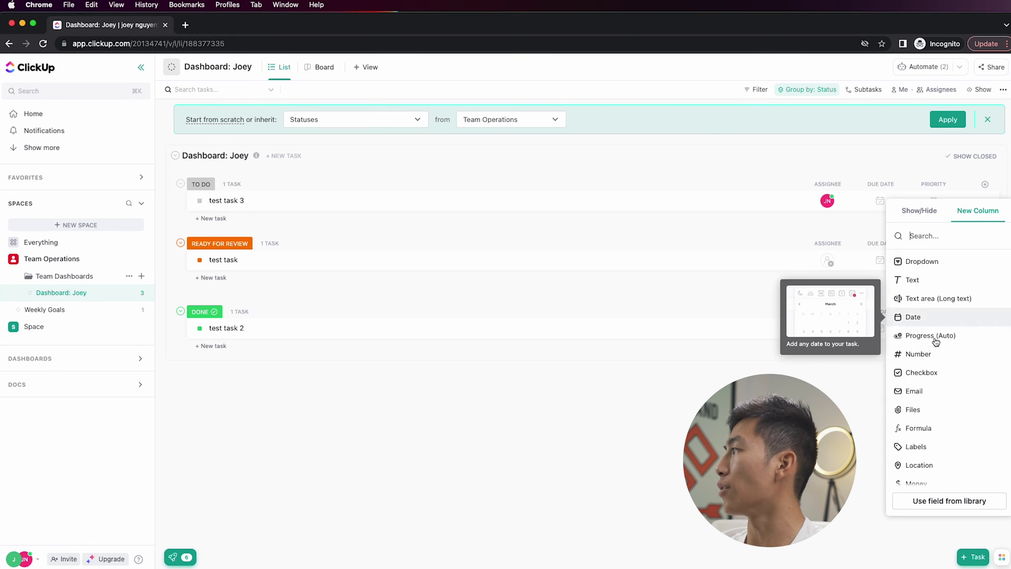
scroll(927, 421, "down", 2)
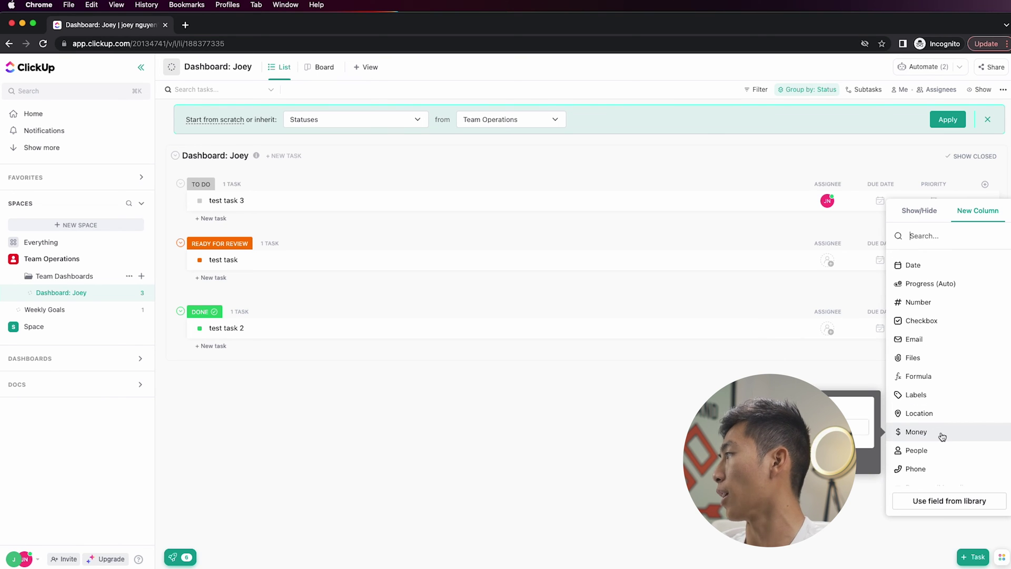
left_click(942, 433)
type("Budge")
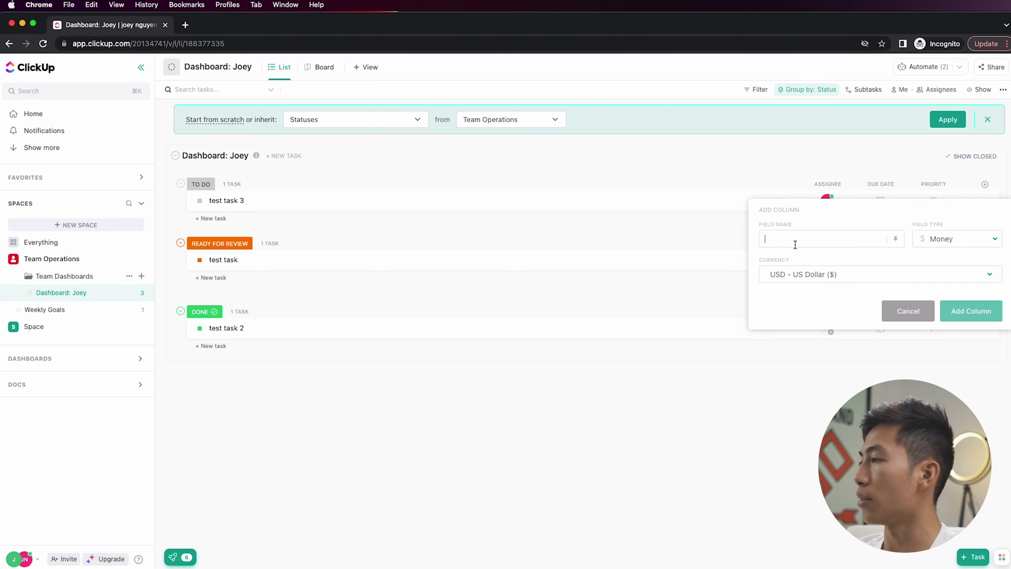
type("t")
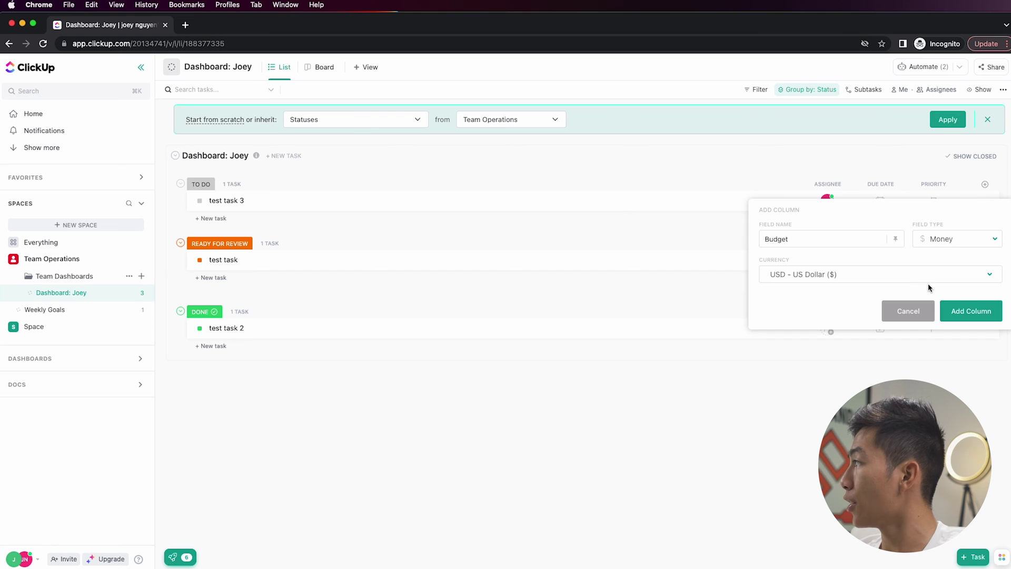
left_click(969, 313)
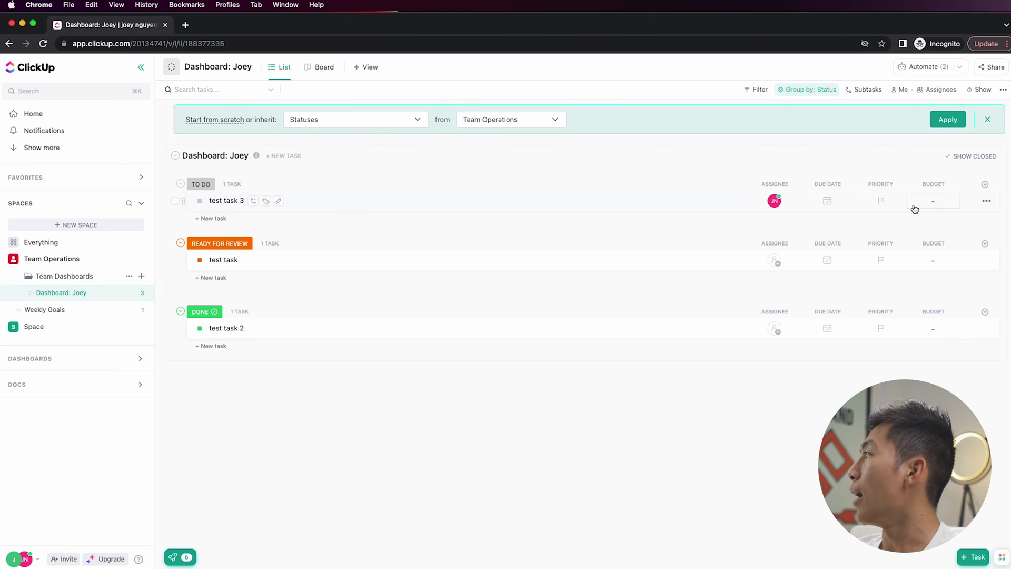
left_click(929, 205)
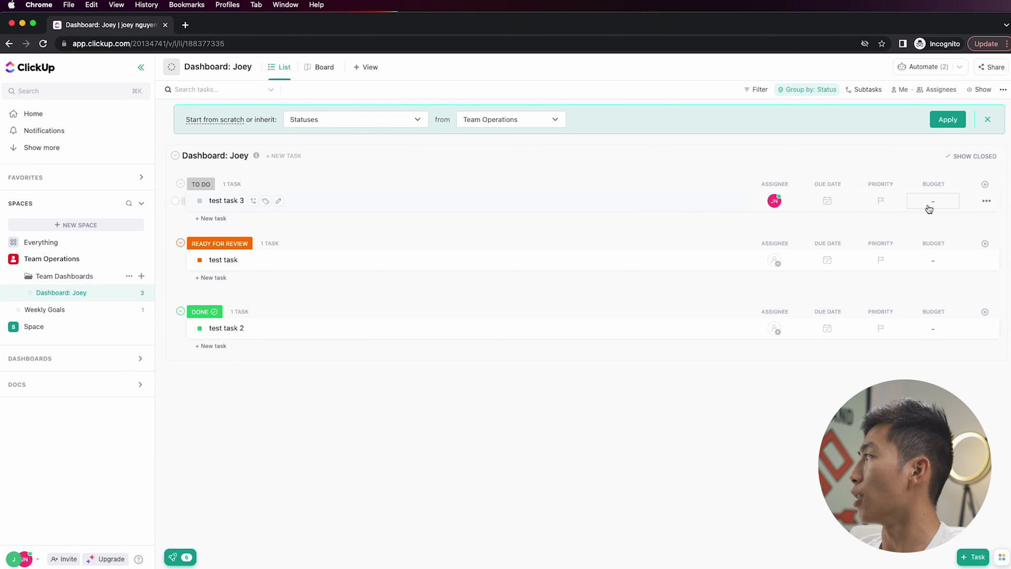
type("10")
key("Return")
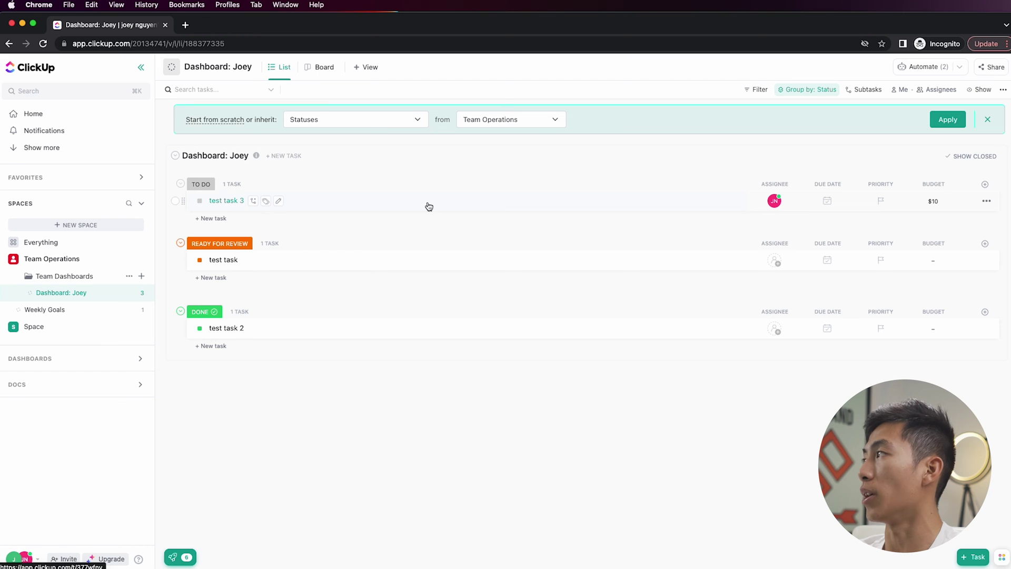
left_click(985, 184)
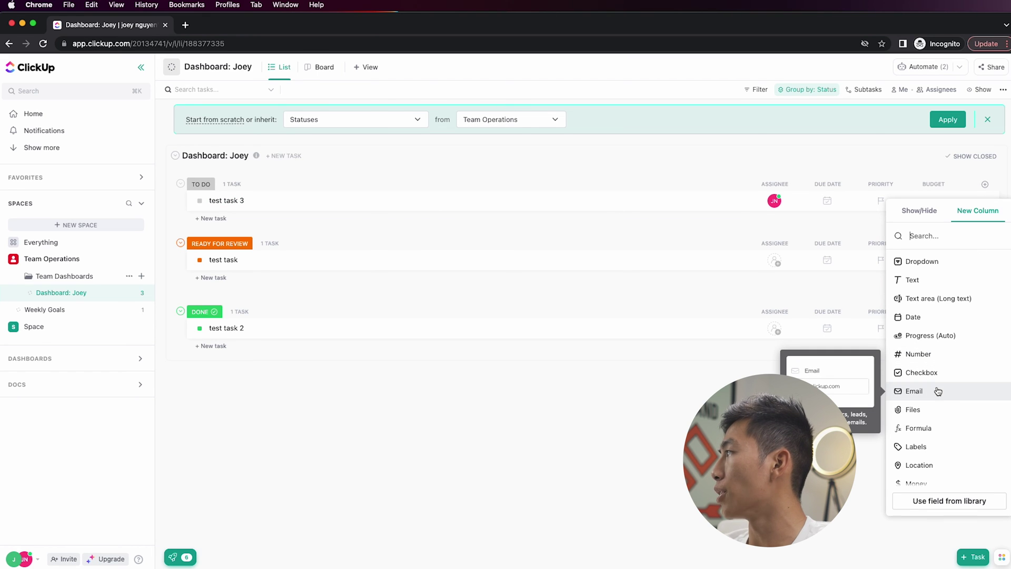
- Create an Invoice Status dropdown column with an orange Sent and a green Paid option
left_click(939, 261)
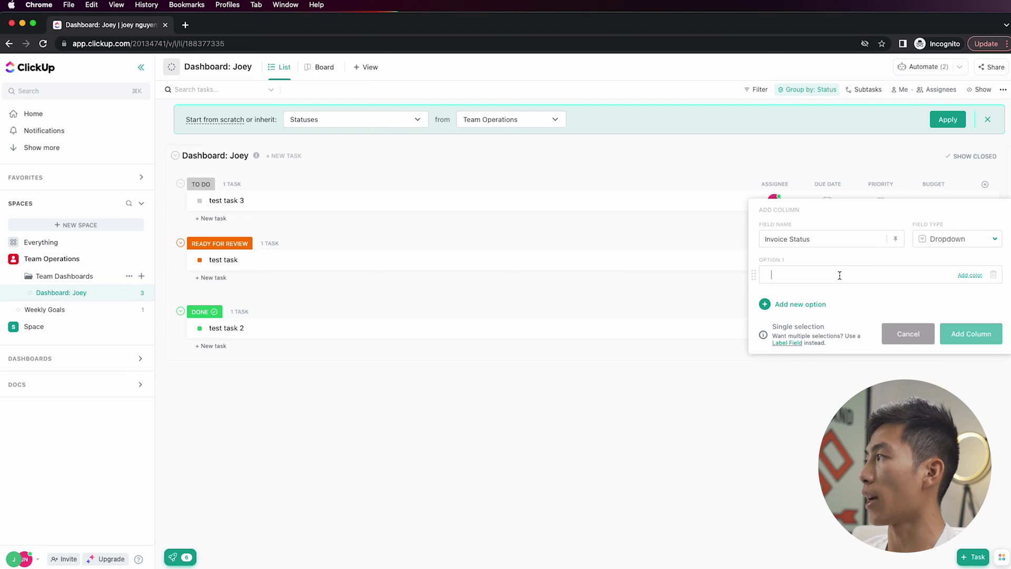
type("Sent")
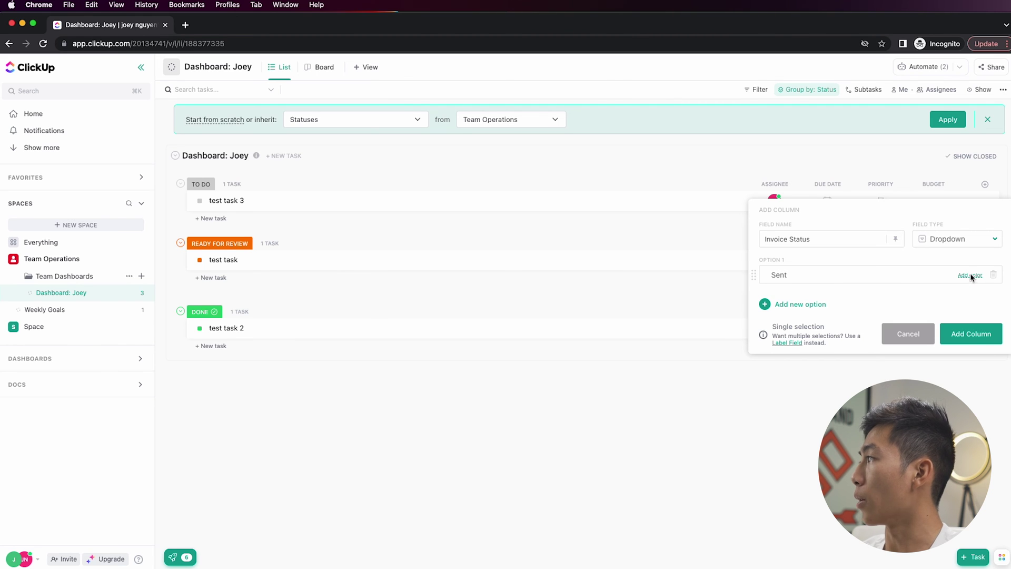
left_click(970, 275)
left_click(953, 342)
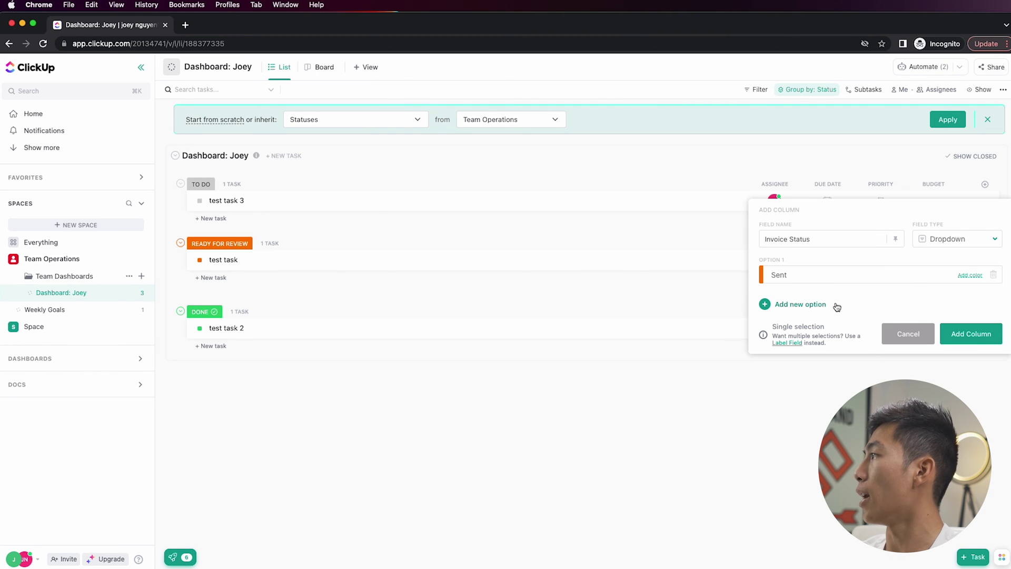
left_click(808, 306)
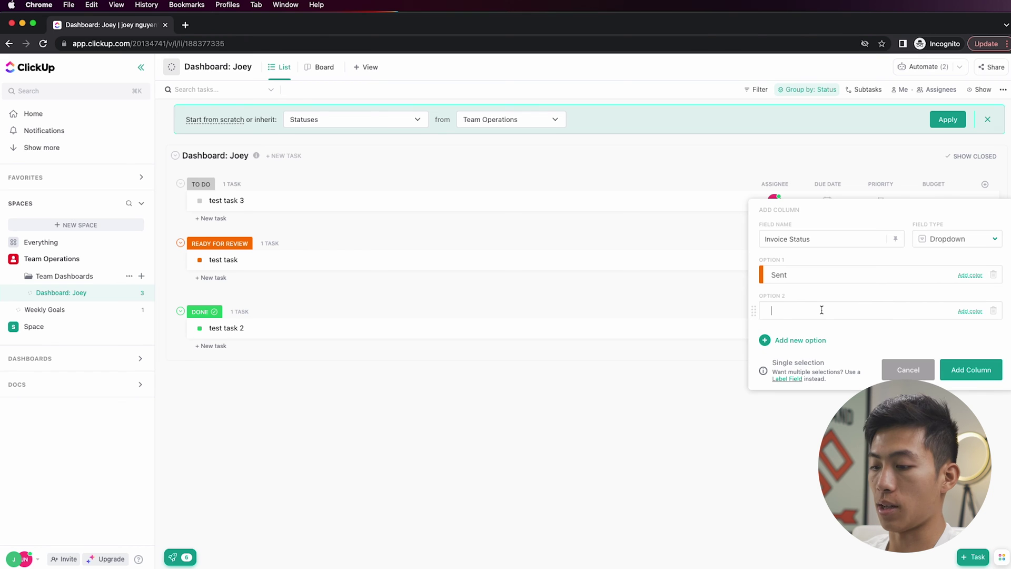
left_click(971, 311)
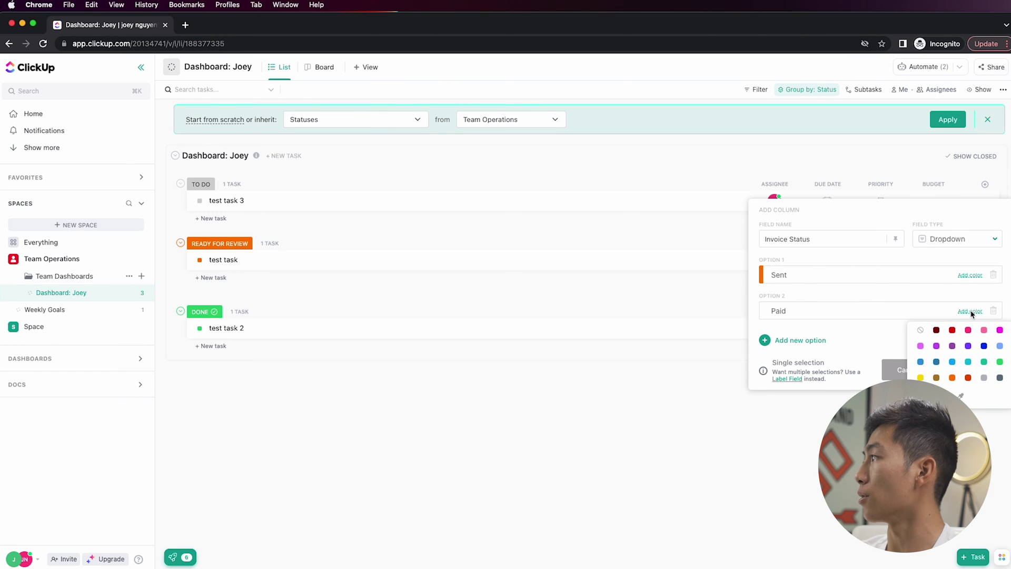
left_click(999, 362)
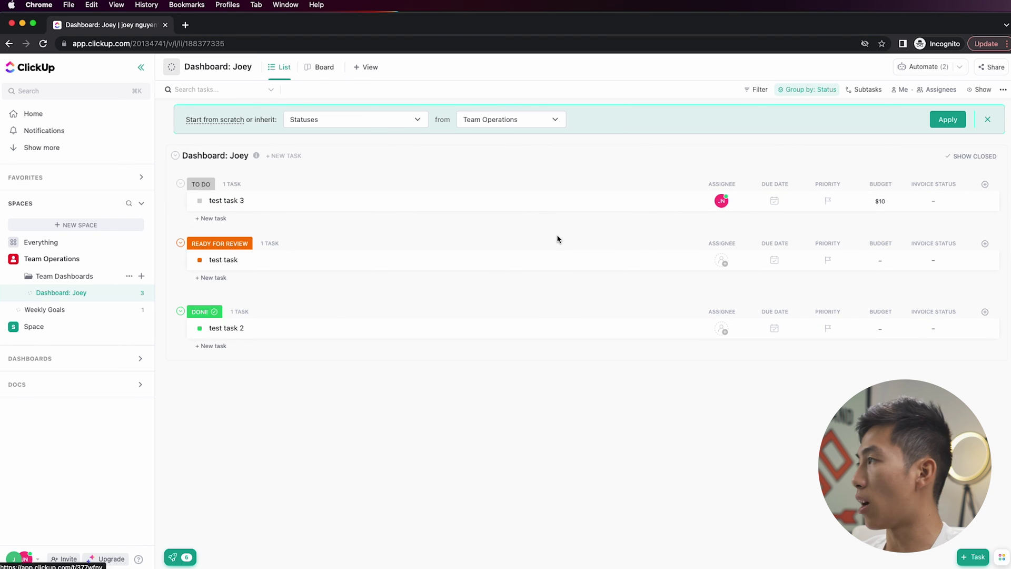
- Set test task 3's invoice status to Paid
left_click(940, 205)
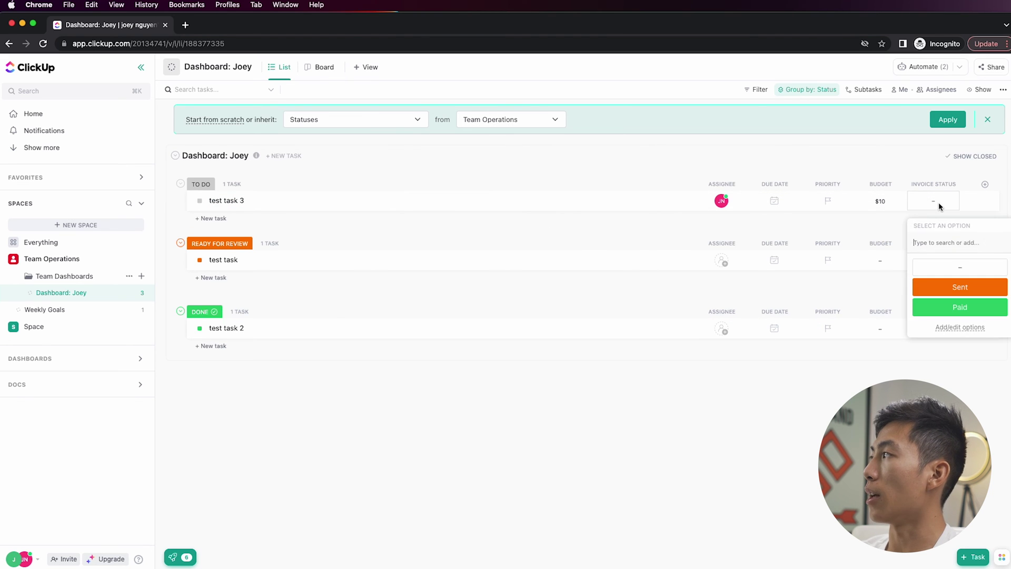
left_click(963, 288)
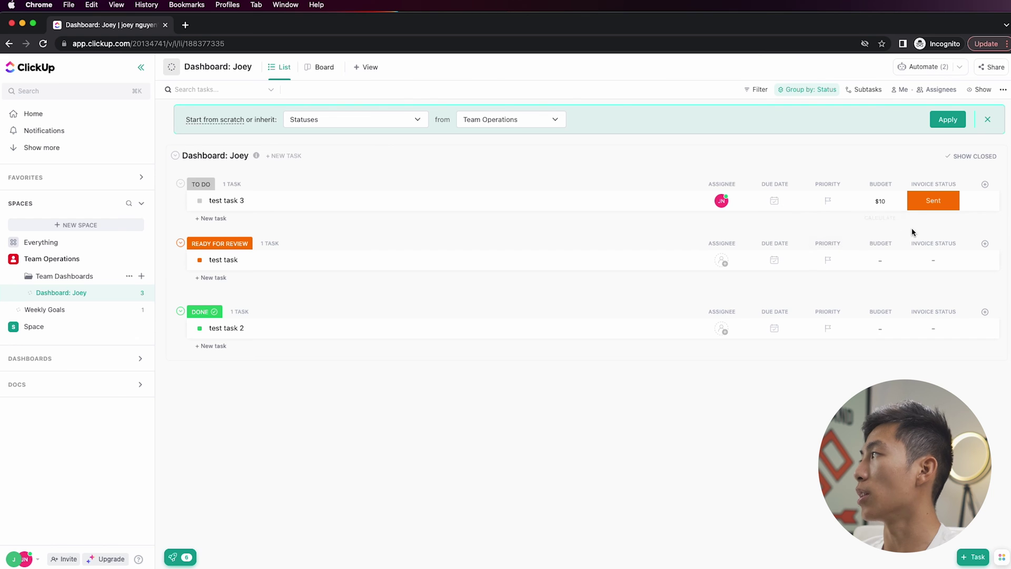
left_click(938, 207)
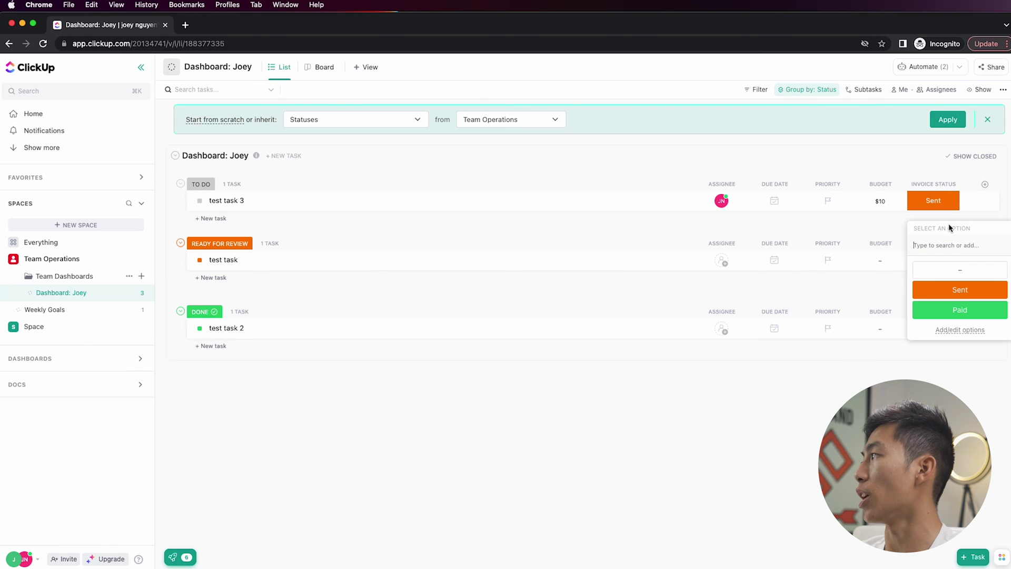
left_click(966, 308)
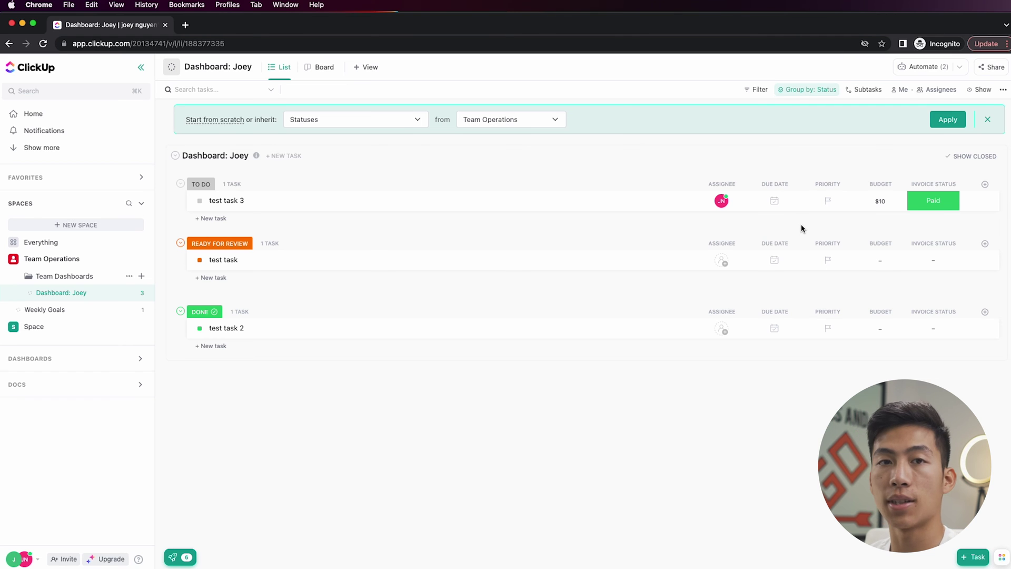
left_click(985, 183)
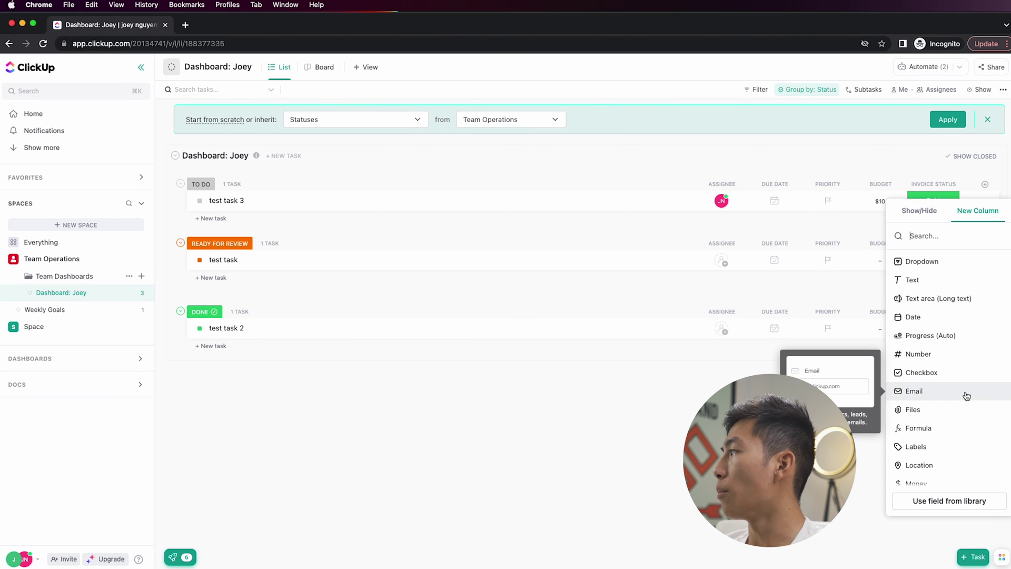
- Add a Notes text column and give test task 3 the note 'this task is asldfjasjdflj'
scroll(966, 395, "down", 5)
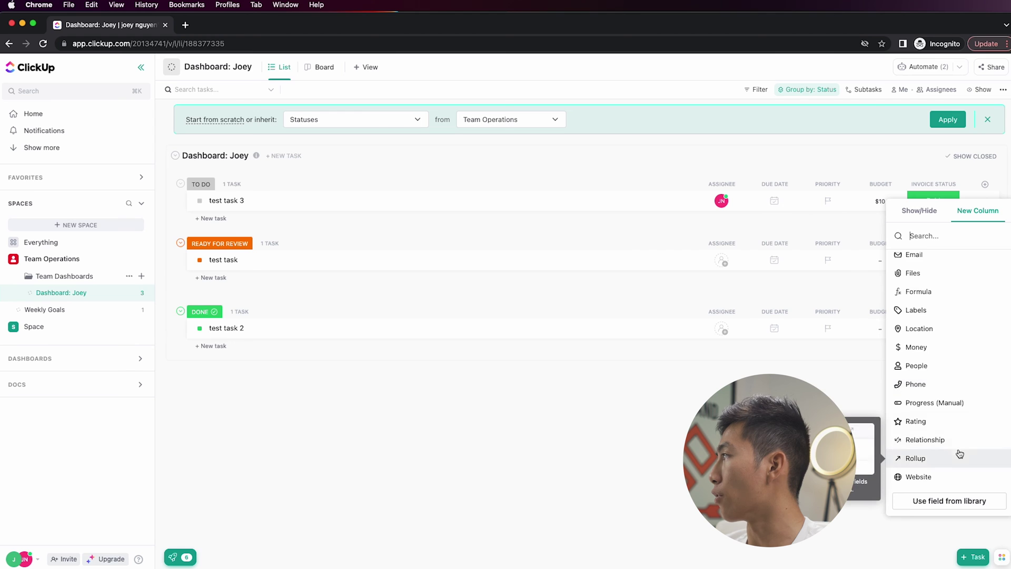
scroll(961, 453, "up", 5)
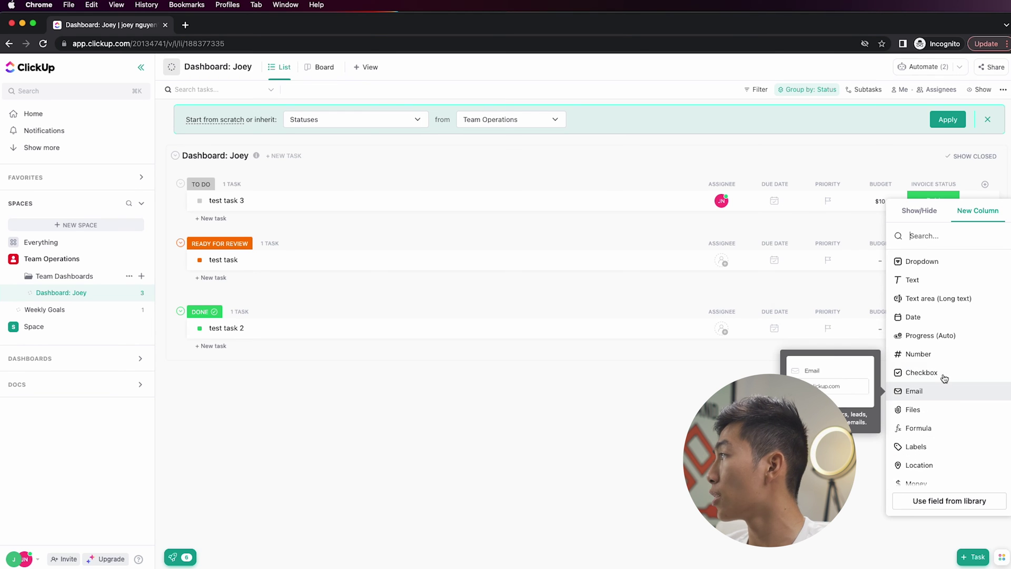
left_click(928, 280)
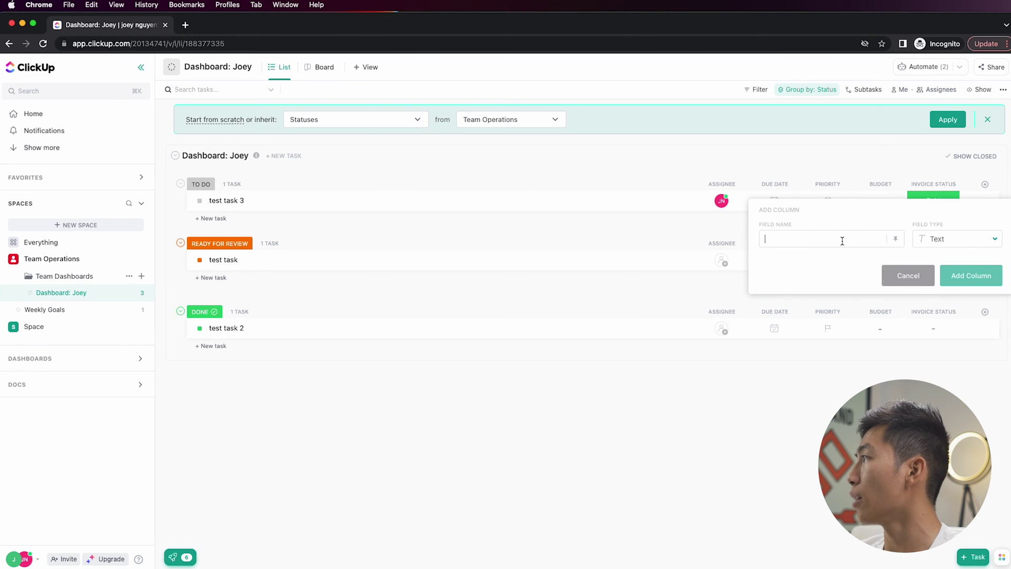
type("Notes")
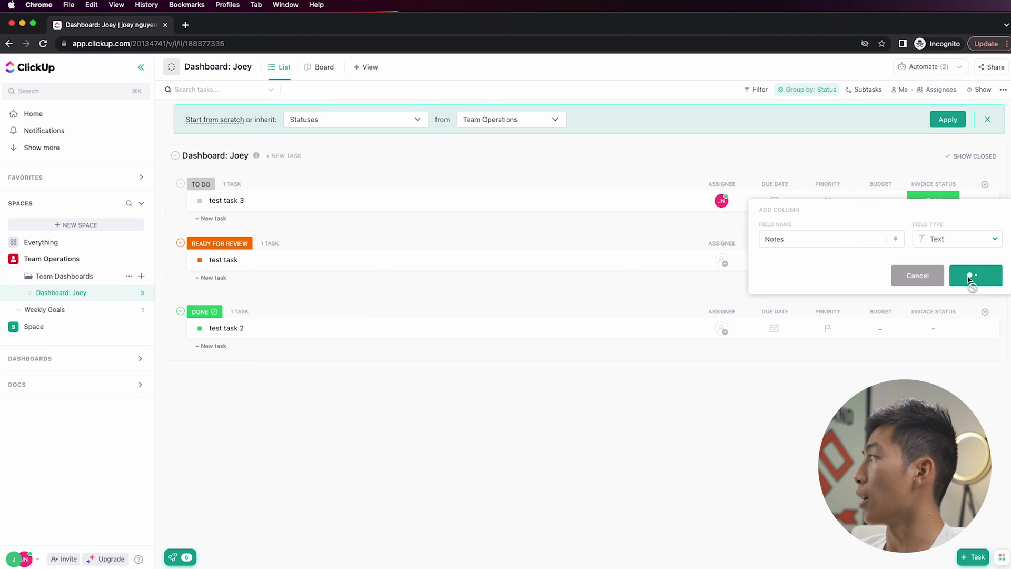
left_click(969, 275)
left_click(937, 204)
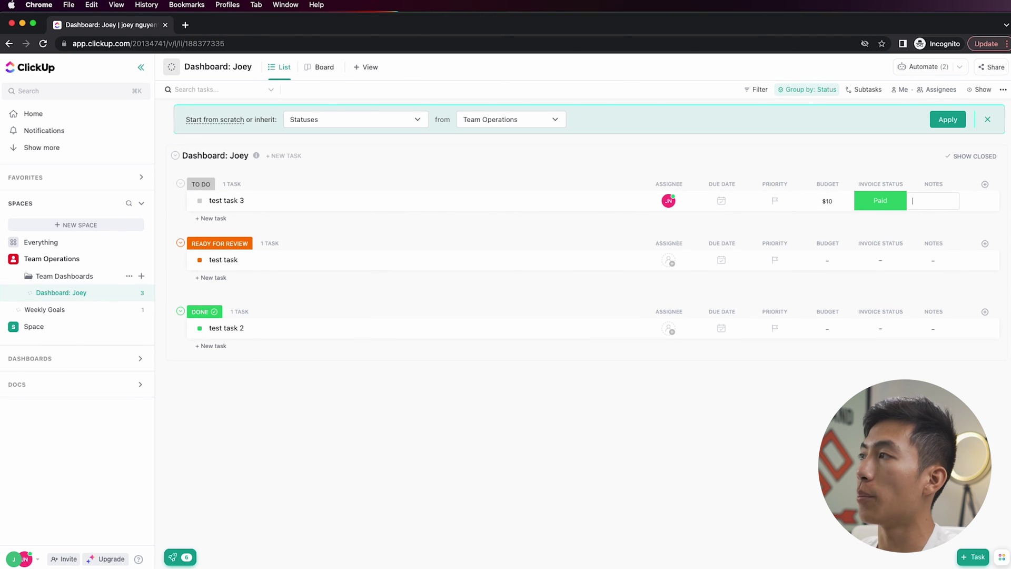
type("this task is as")
key("Return")
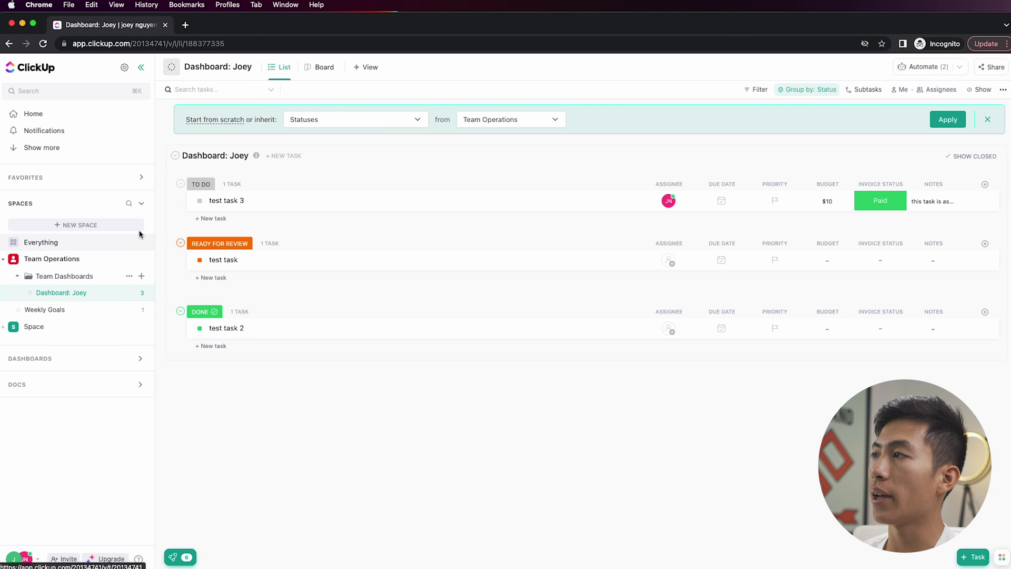
- Create a list named after the dashboard list plus "'s Clone" in Team Dashboards, then return to the original
left_click(141, 276)
left_click(162, 300)
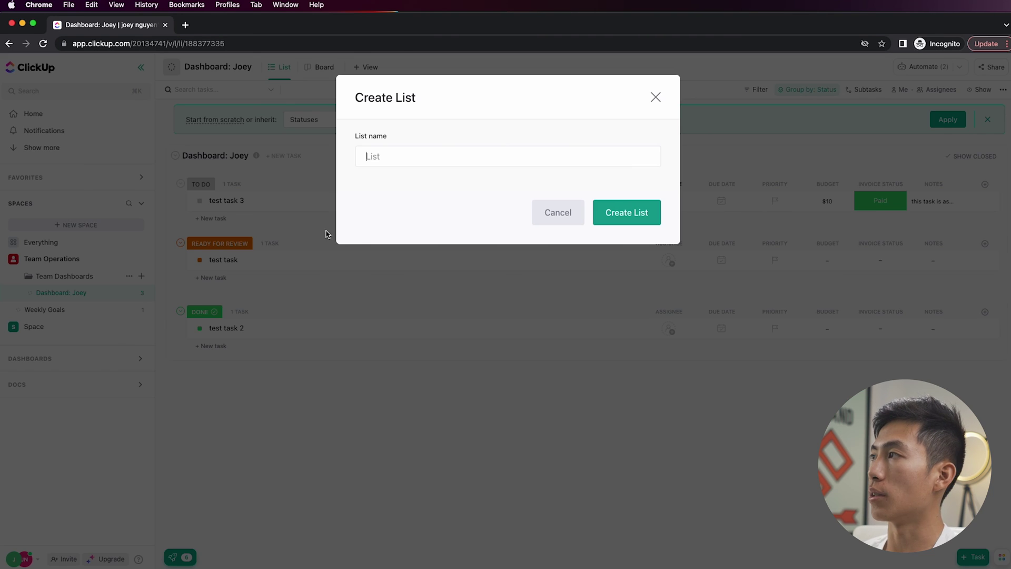
type("Dashboard: Joey's Clone")
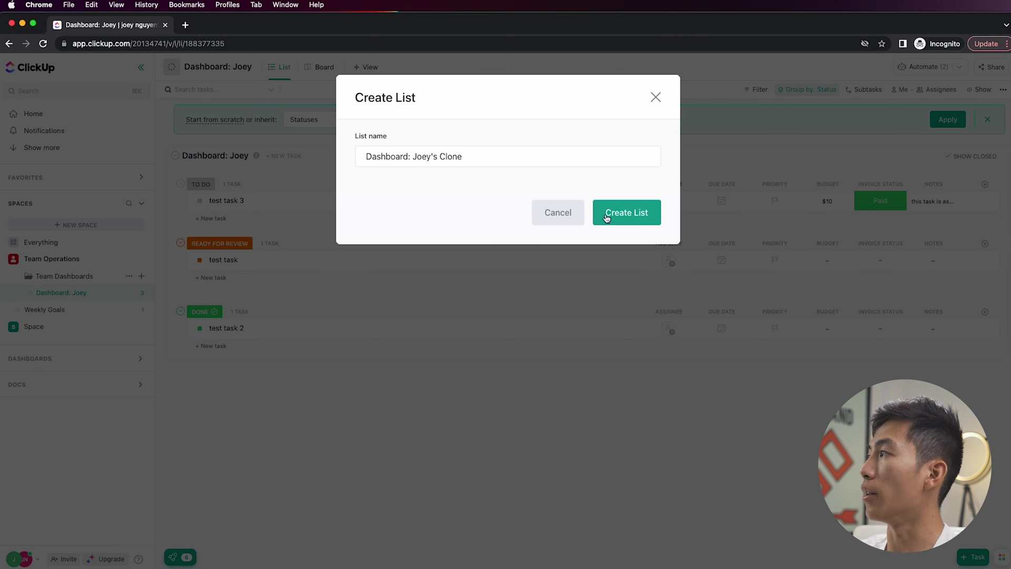
left_click(610, 216)
left_click(83, 298)
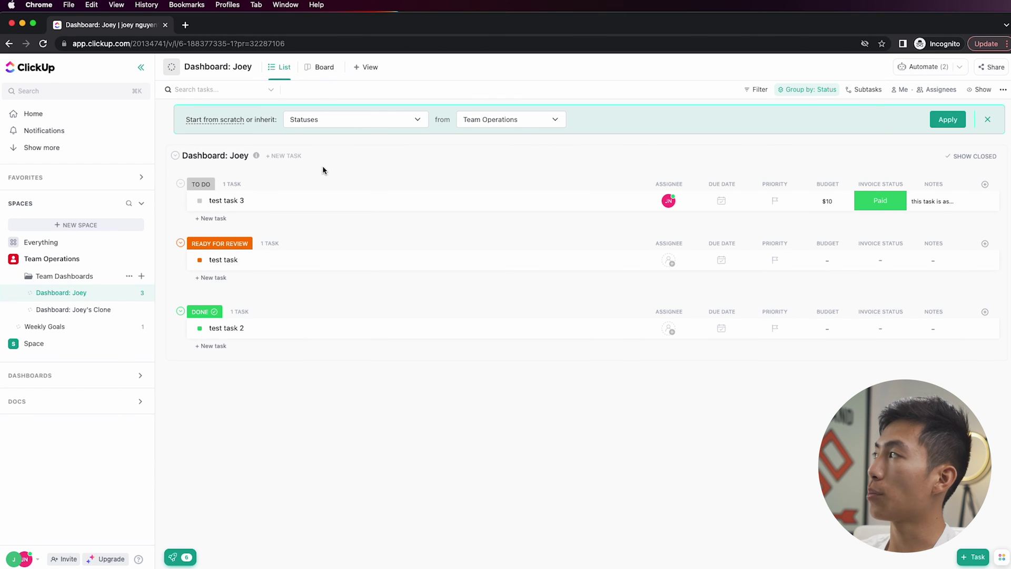
left_click(915, 69)
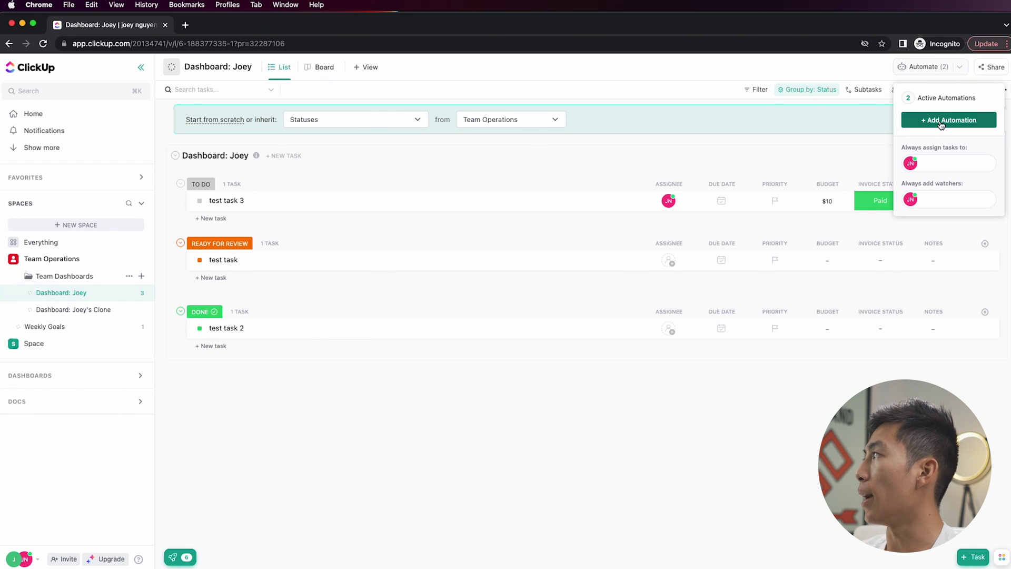
- Start a new automation triggered when status changes from TO DO to READY FOR REVIEW
left_click(942, 121)
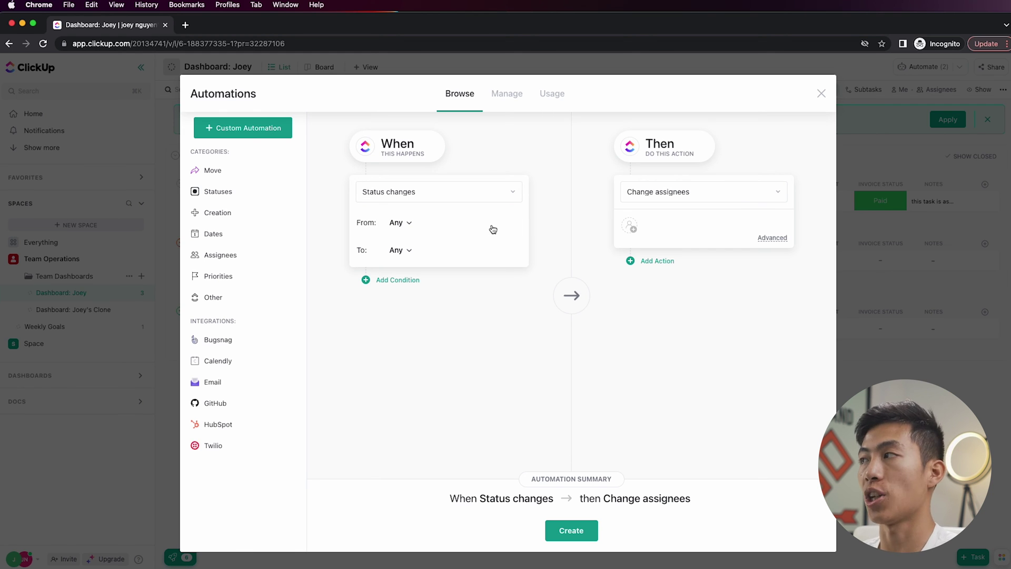
left_click(396, 222)
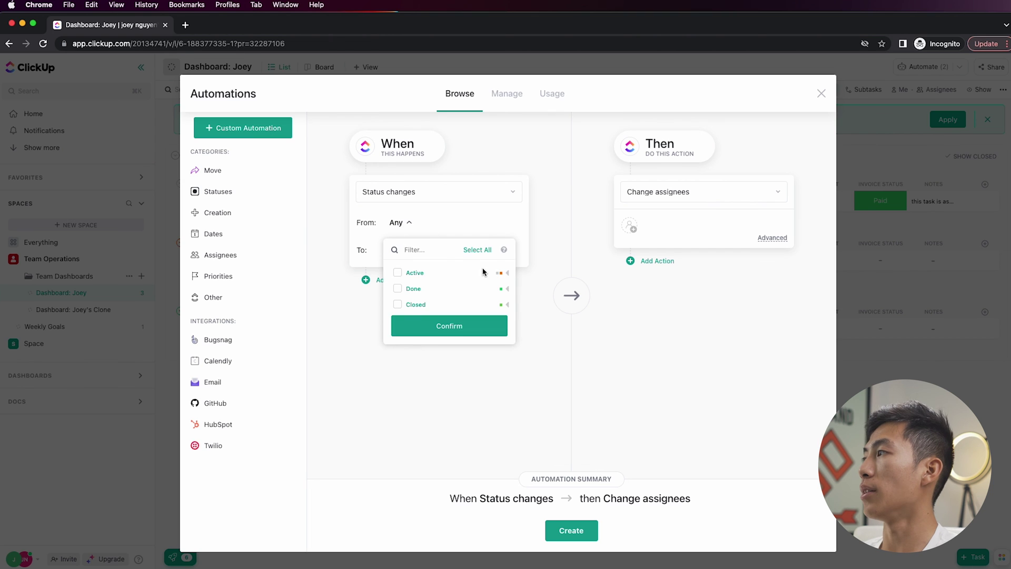
left_click(398, 288)
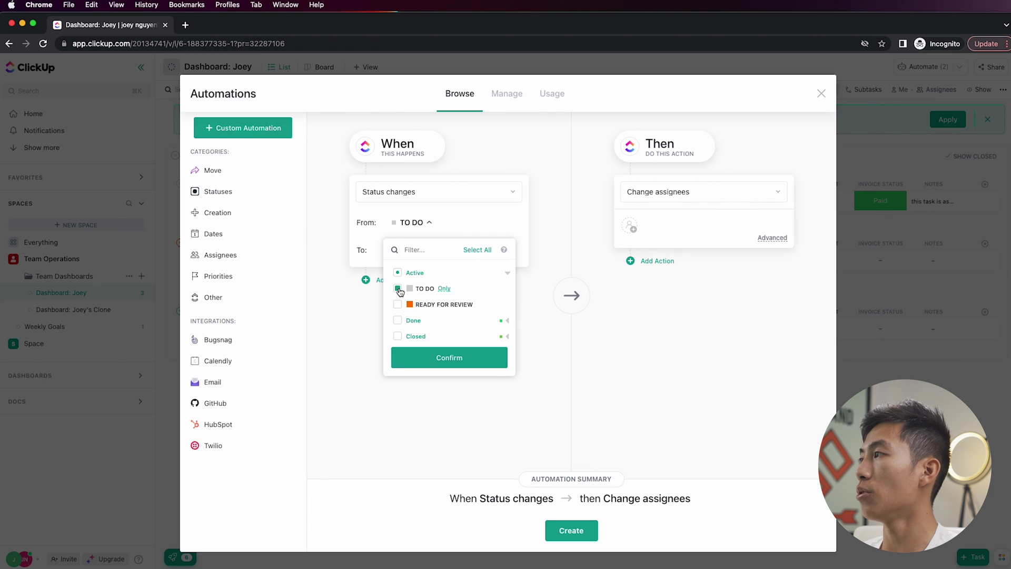
left_click(411, 251)
left_click(507, 301)
left_click(397, 331)
left_click(449, 385)
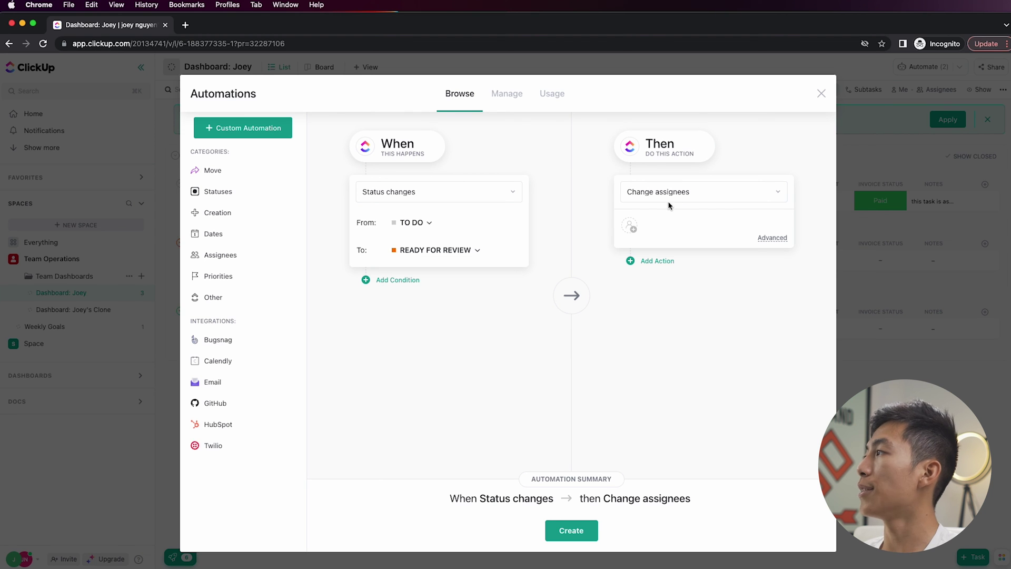
- Make its action a comment mentioning me, 'this is ready for review!', and create it
left_click(631, 225)
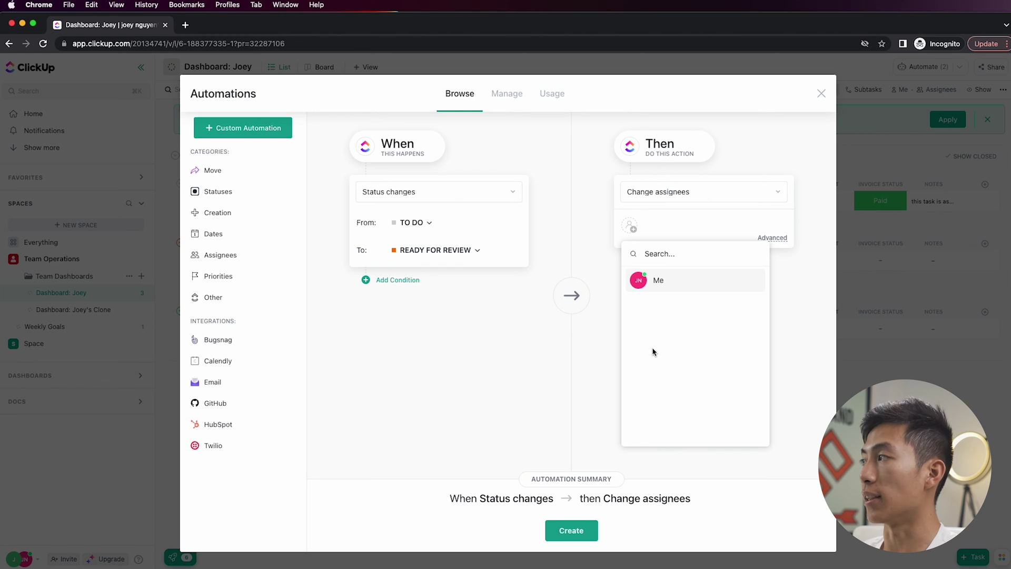
left_click(598, 335)
left_click(684, 196)
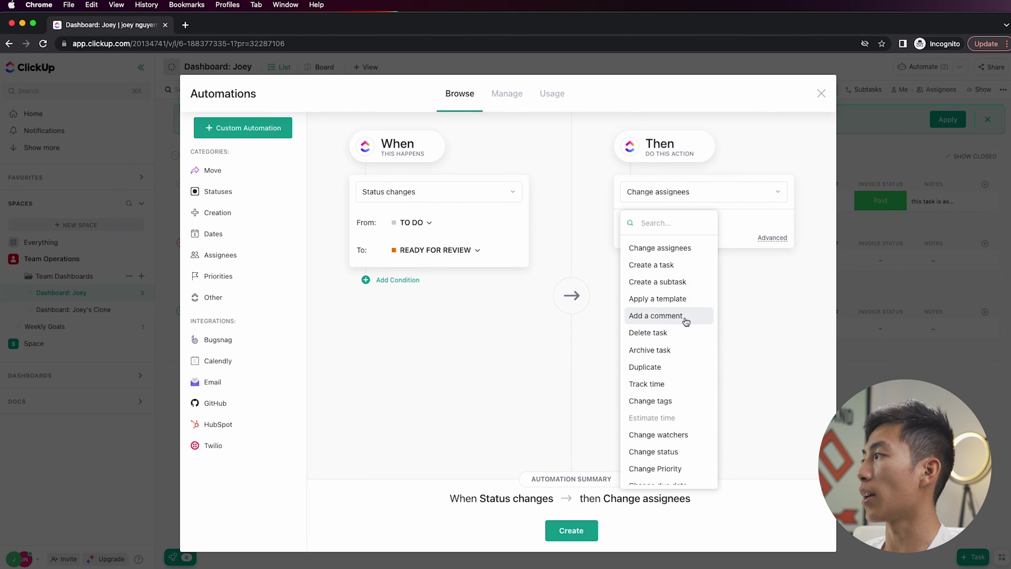
left_click(684, 322)
left_click(675, 225)
type("@")
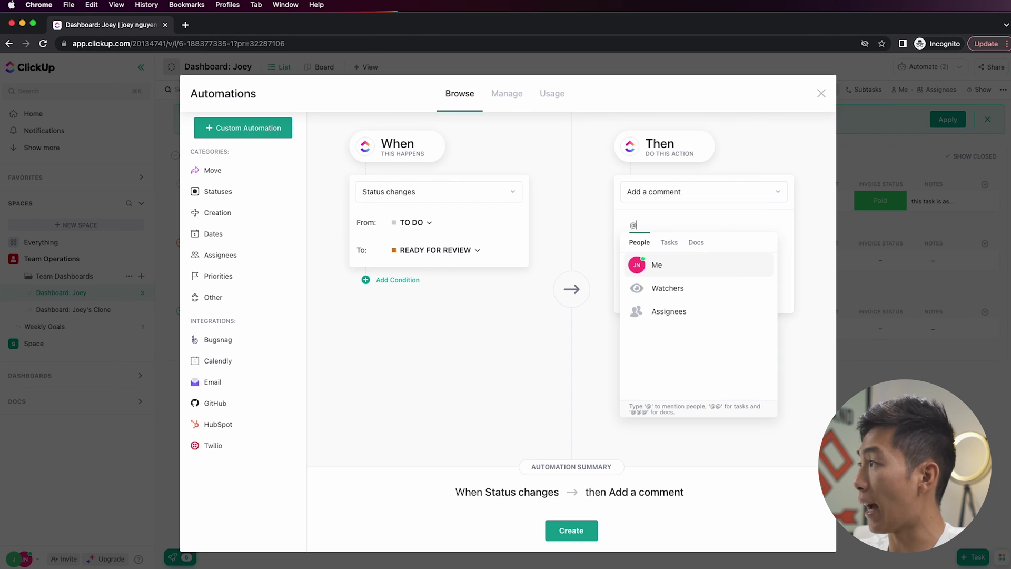
left_click(677, 265)
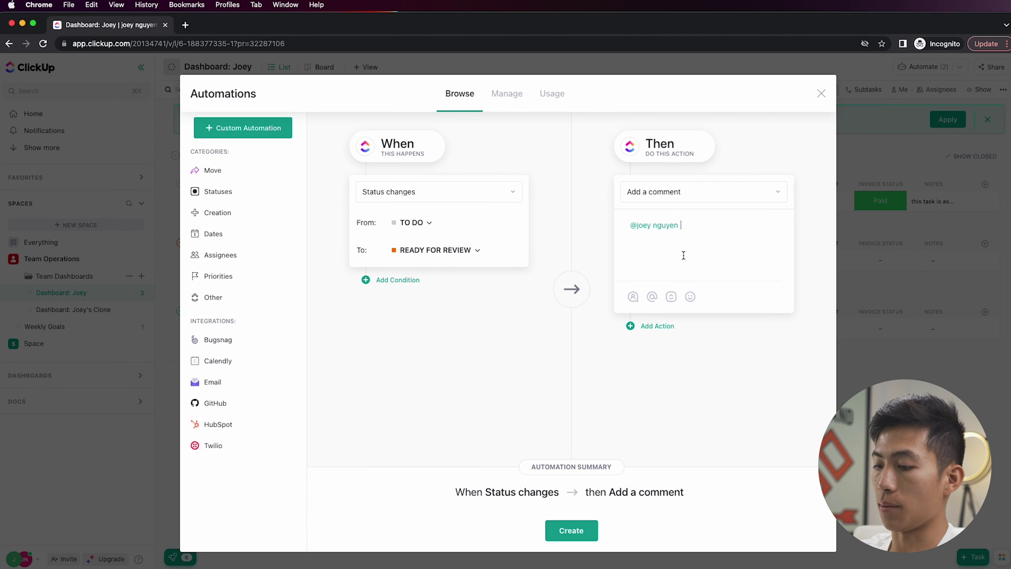
type("this is ready ")
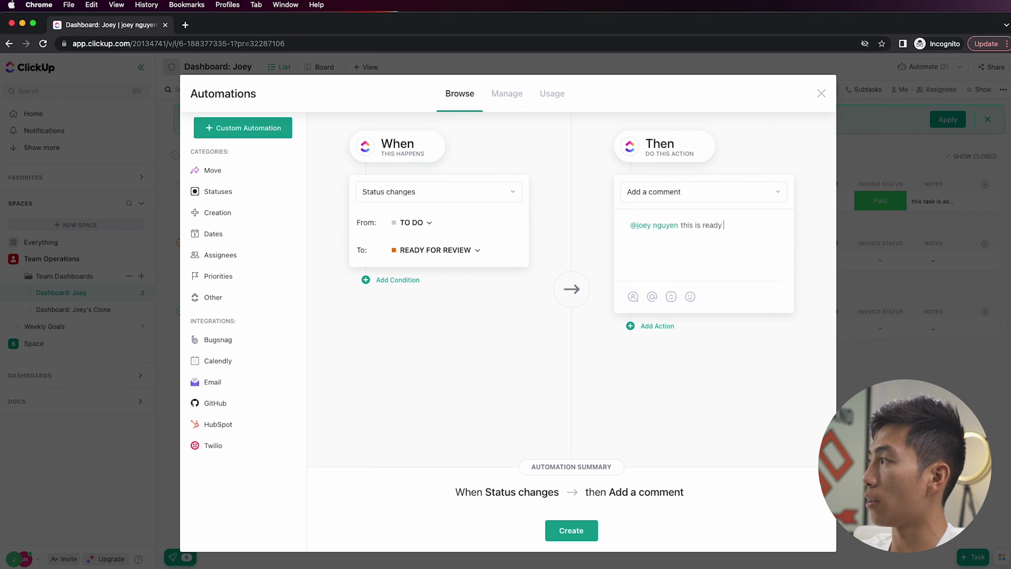
type("for review!")
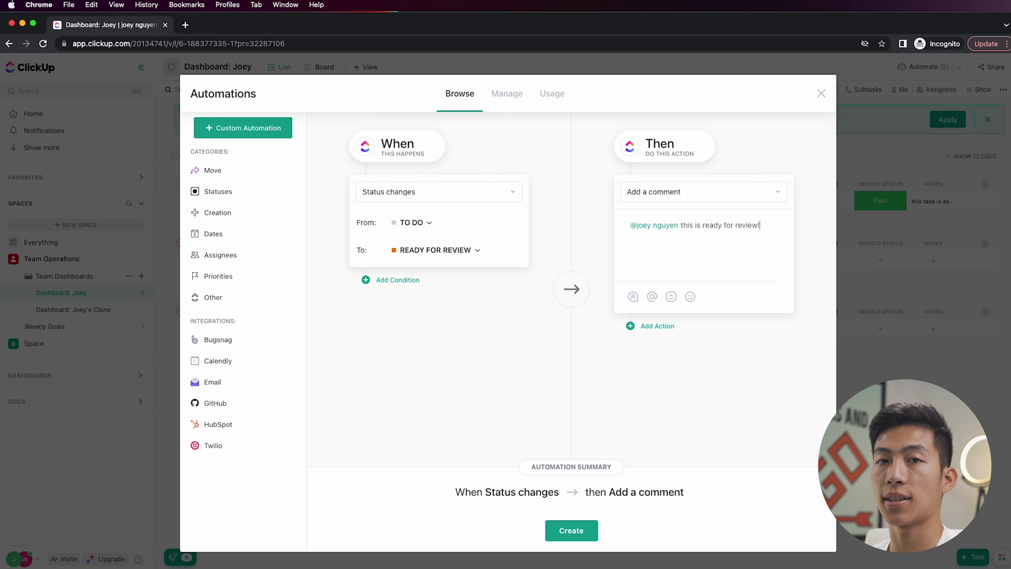
left_click(570, 532)
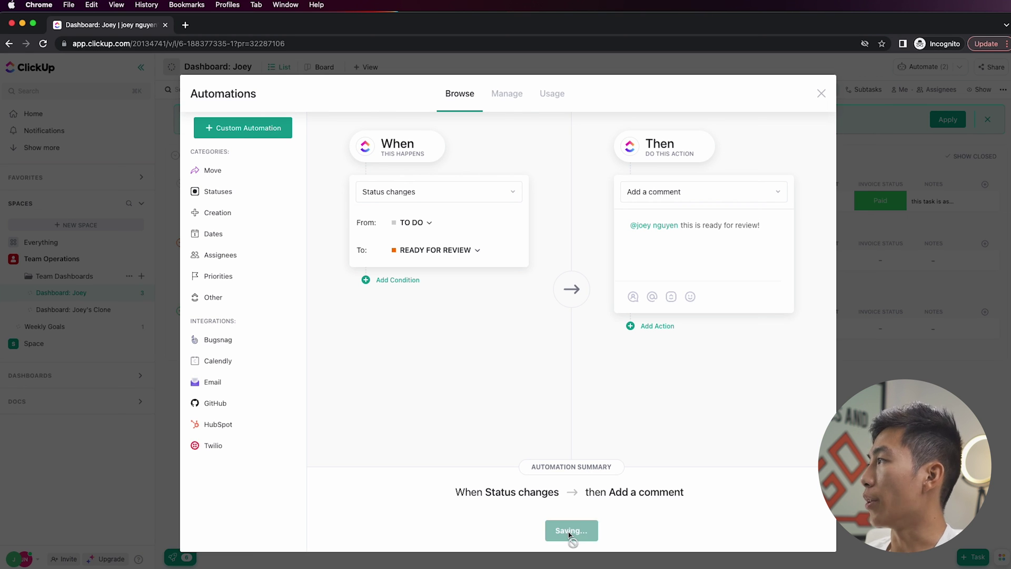
left_click(821, 94)
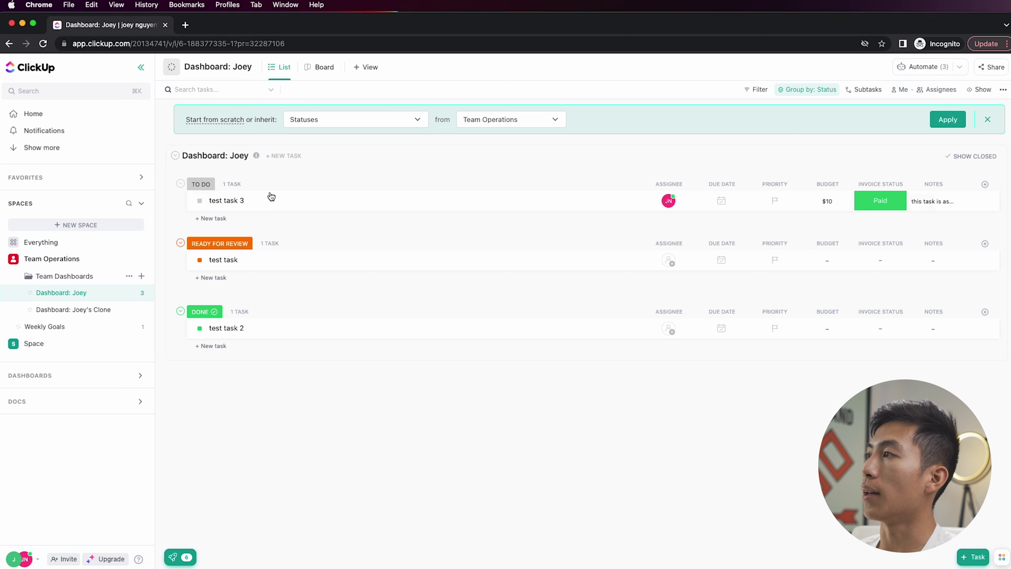
- Set test task 3 to READY FOR REVIEW and verify ClickBot's 'this is ready for review!' comment in the task and Notifications
left_click(201, 202)
left_click(235, 260)
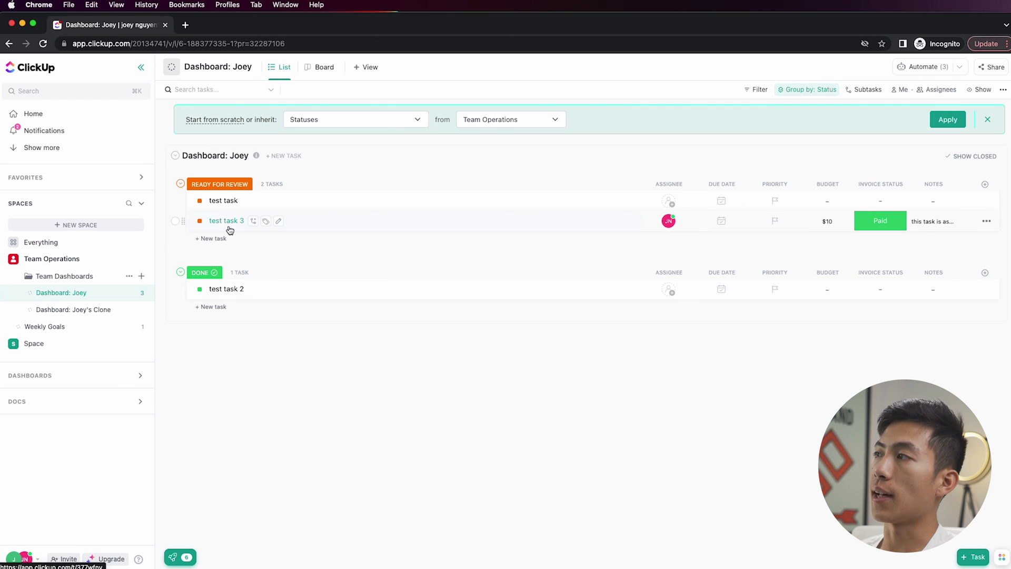
left_click(230, 226)
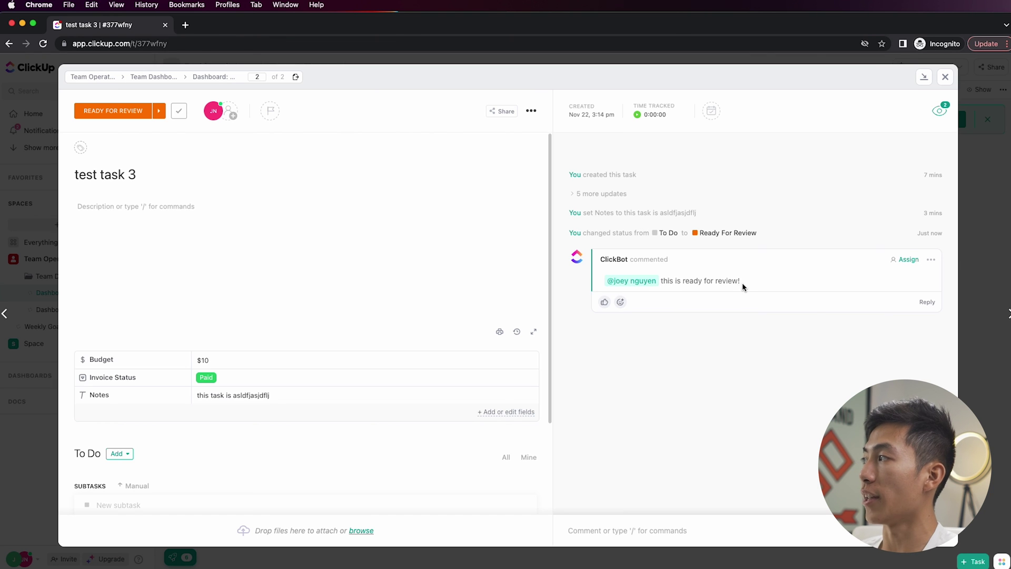
left_click(47, 127)
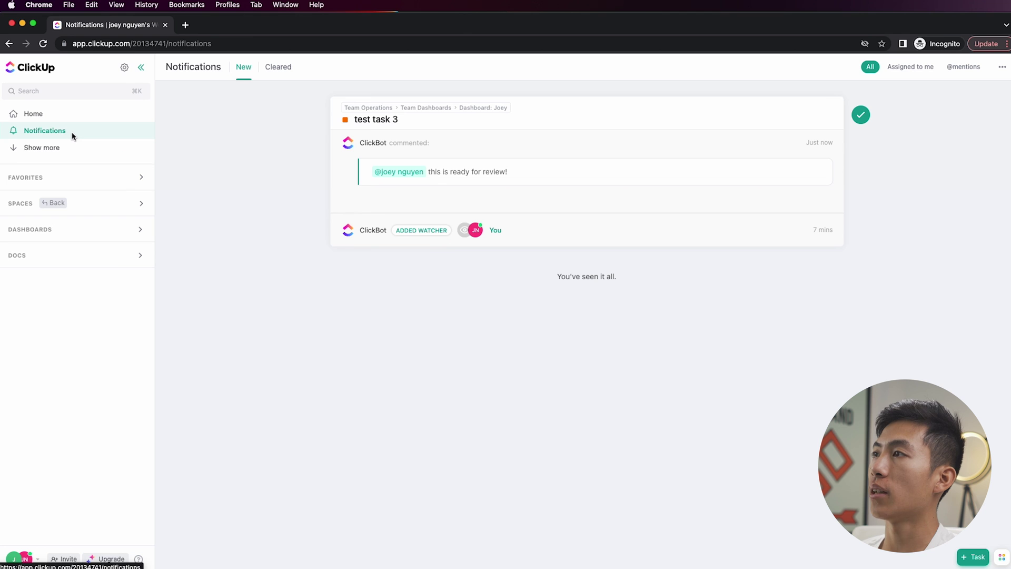